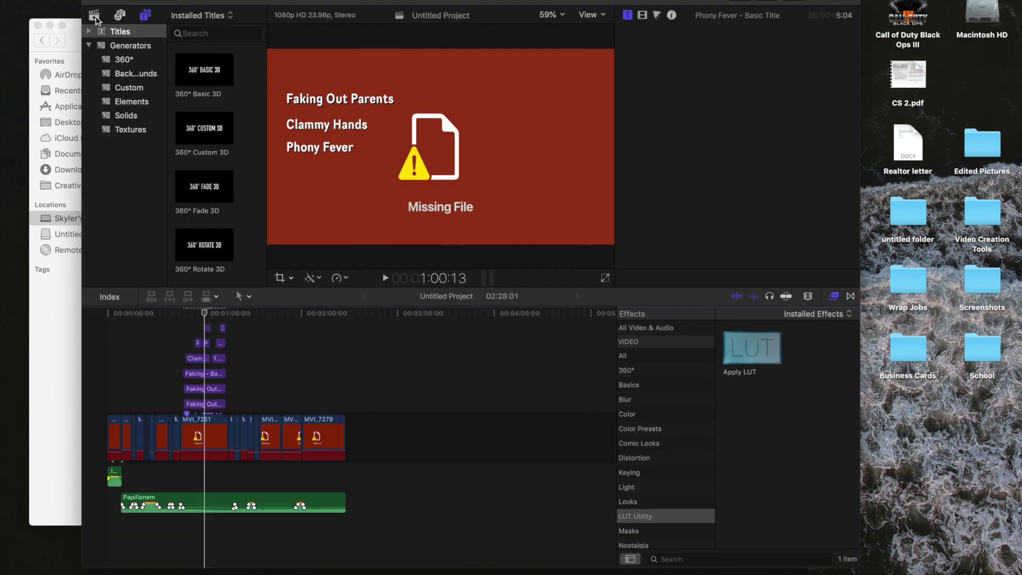
Create a new event named 10-1-20 in the Untitled library
{"action": "left_click", "coordinate": [94, 14]}
{"action": "right_click", "coordinate": [112, 131]}
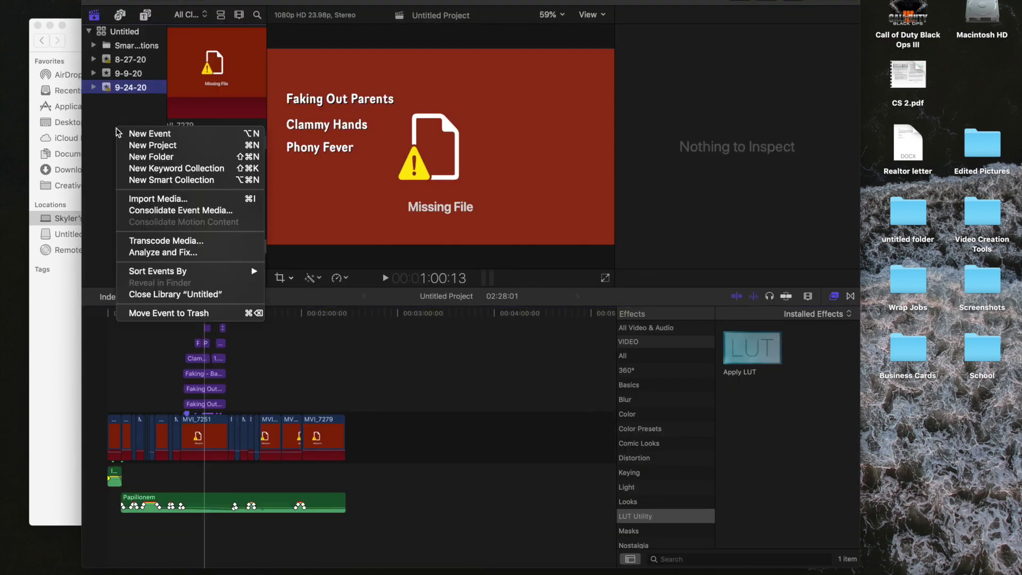
{"action": "left_click", "coordinate": [140, 133]}
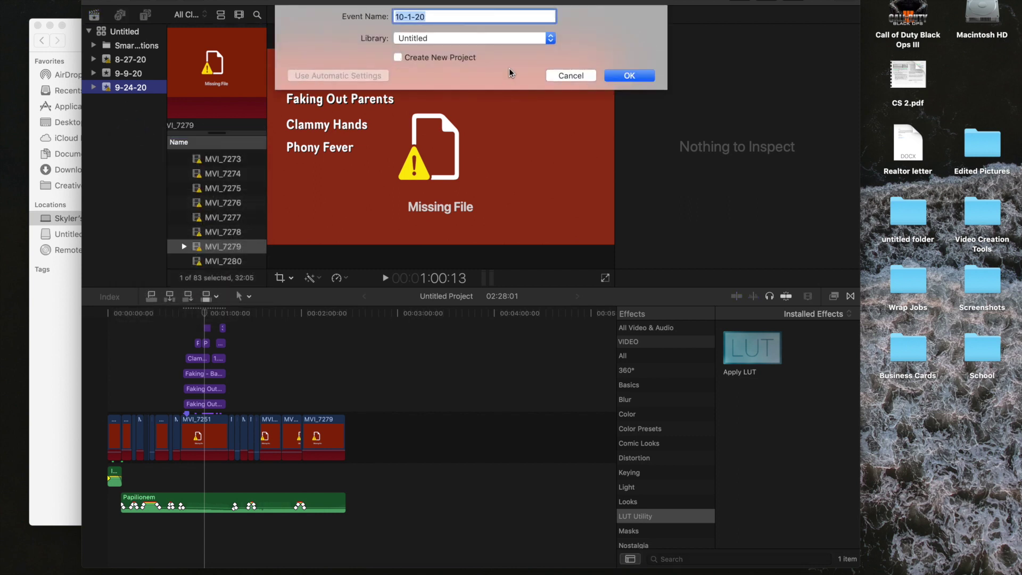
{"action": "left_click", "coordinate": [620, 79]}
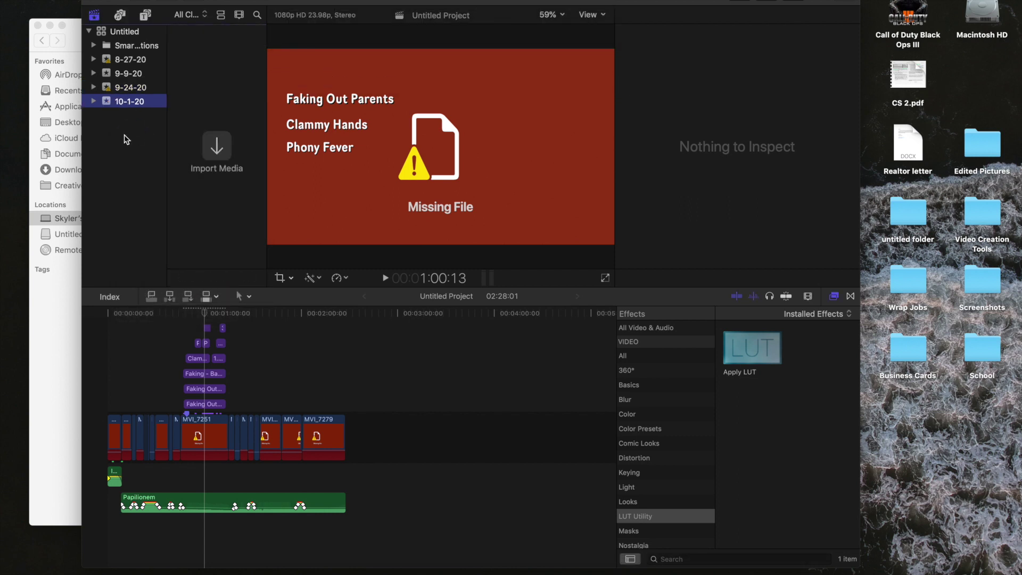
Create a new project in the 10-1-20 event at 1080p HD, 1920x1080, 23.98p, with Apple ProRes 422 rendering
{"action": "right_click", "coordinate": [126, 133]}
{"action": "left_click", "coordinate": [143, 154]}
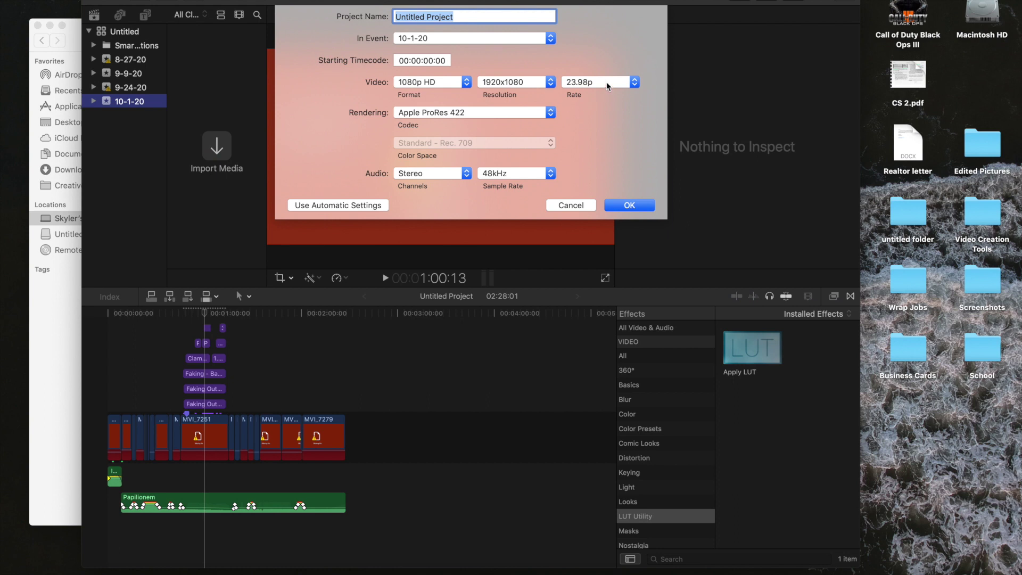
{"action": "left_click", "coordinate": [607, 84]}
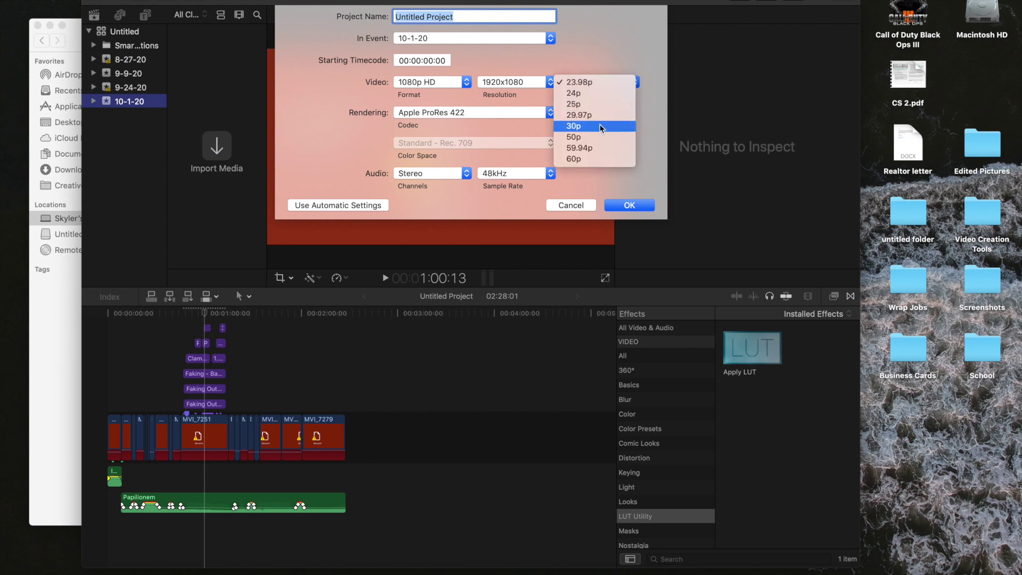
{"action": "left_click", "coordinate": [615, 80]}
{"action": "left_click", "coordinate": [481, 112]}
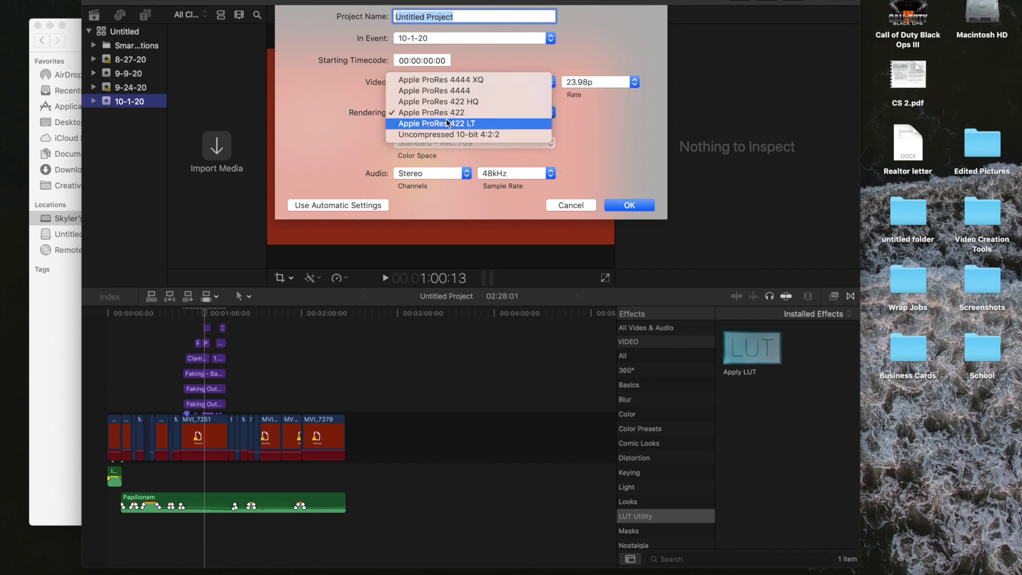
{"action": "left_click", "coordinate": [494, 113]}
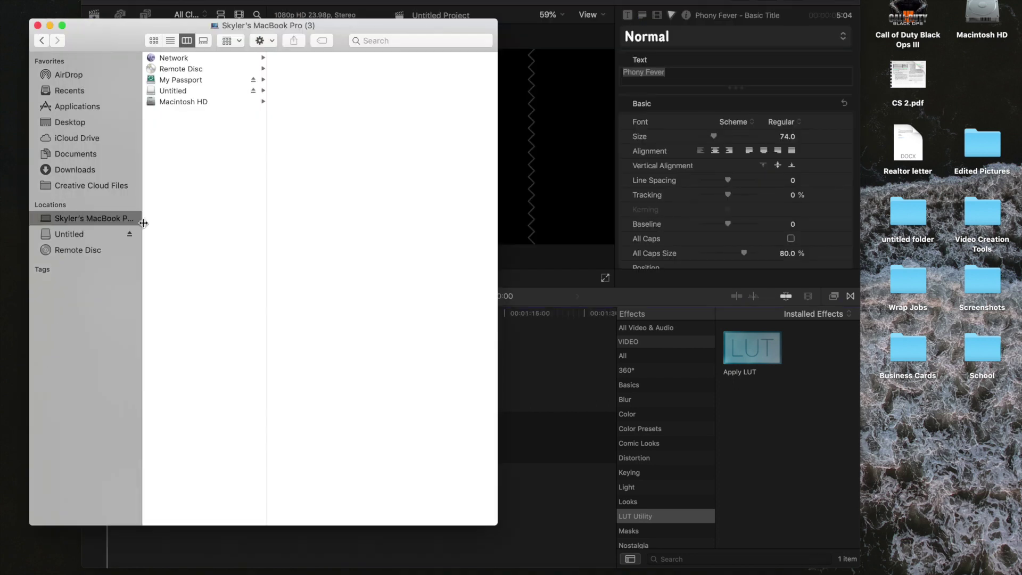
In Finder, copy GX013107.MP4, GX013108.MP4 and GX013109.MP4 from the Untitled card's DCIM/100GOPRO folder to the GoPro Hero 8 Videos folder
{"action": "left_click", "coordinate": [199, 92]}
{"action": "left_click", "coordinate": [297, 58]}
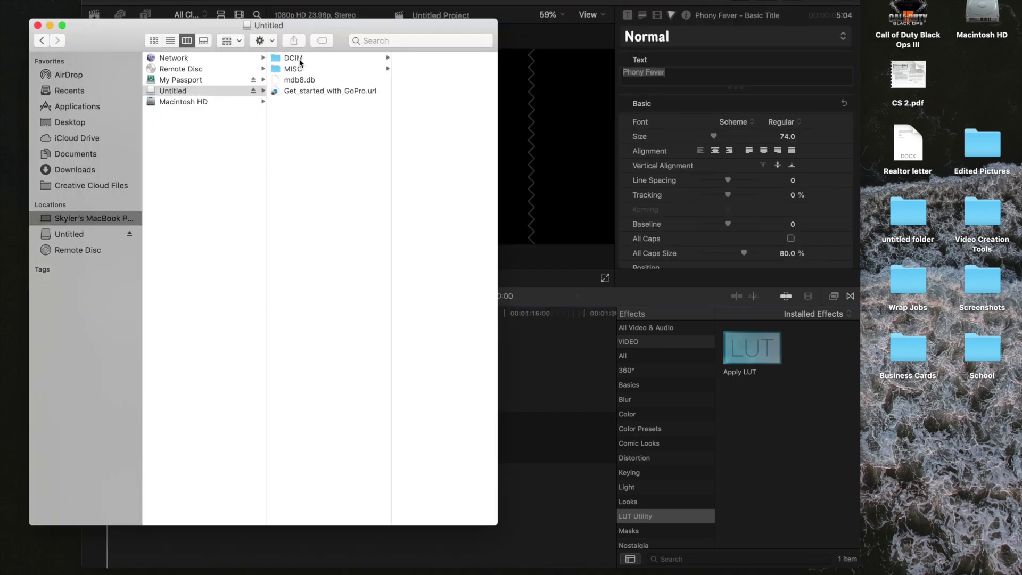
{"action": "left_click", "coordinate": [433, 58]}
{"action": "scroll", "coordinate": [416, 234], "scroll_direction": "down", "scroll_amount": 15}
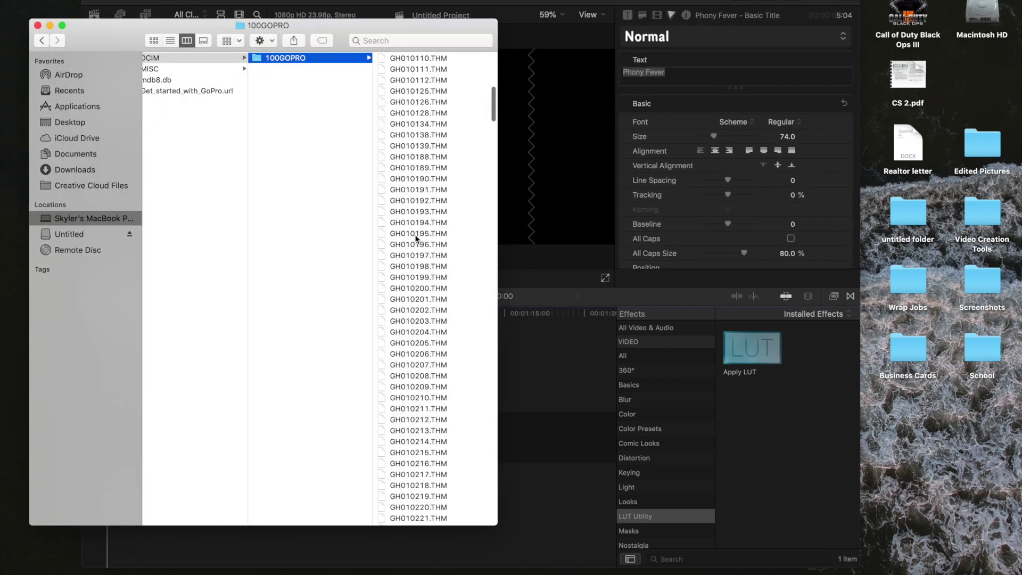
{"action": "left_click_drag", "start_coordinate": [493, 160], "coordinate": [480, 520]}
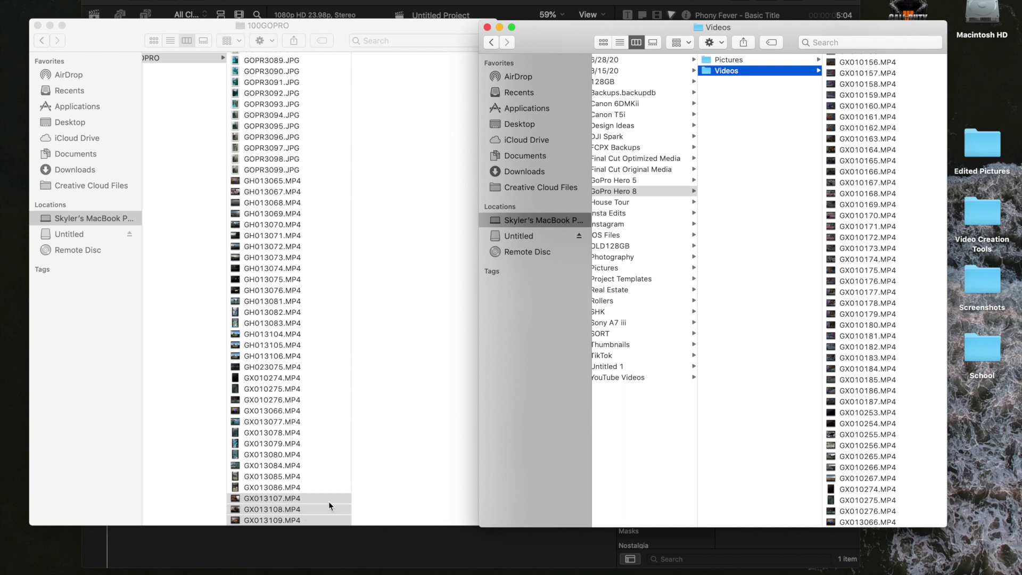
{"action": "left_click_drag", "start_coordinate": [332, 501], "coordinate": [893, 372]}
Switch to Final Cut Pro and import GX013107, GX013108 and GX013109 from My Passport into the 10-1-20 event, leaving files in place
{"action": "left_click", "coordinate": [242, 552]}
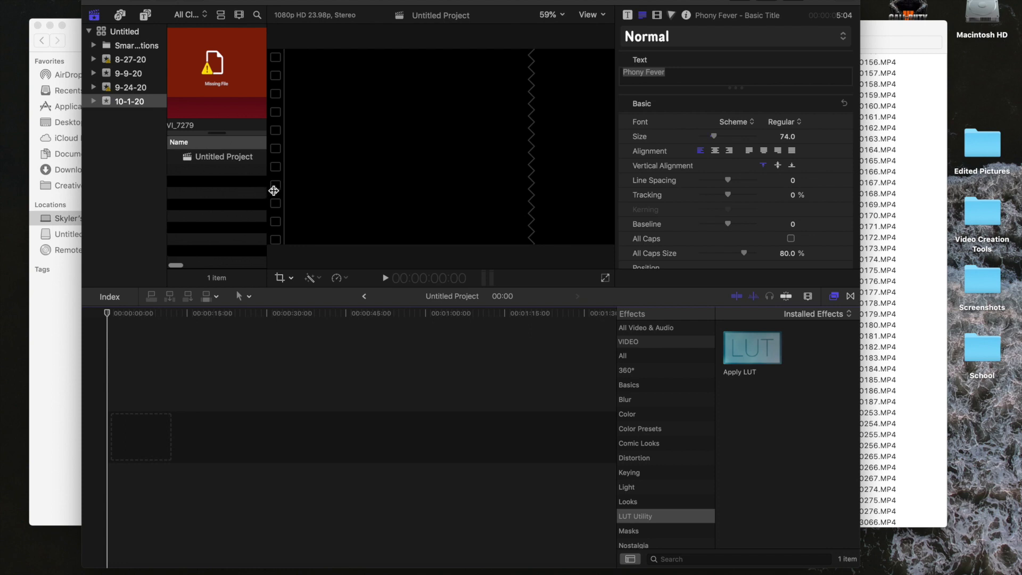
{"action": "left_click_drag", "start_coordinate": [266, 190], "coordinate": [330, 192]}
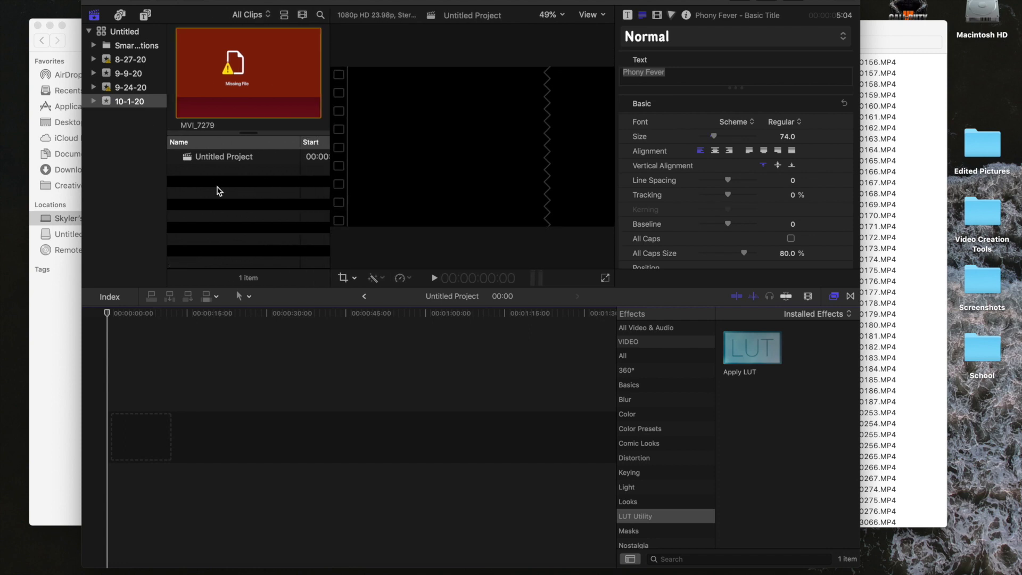
{"action": "key", "text": "super+i"}
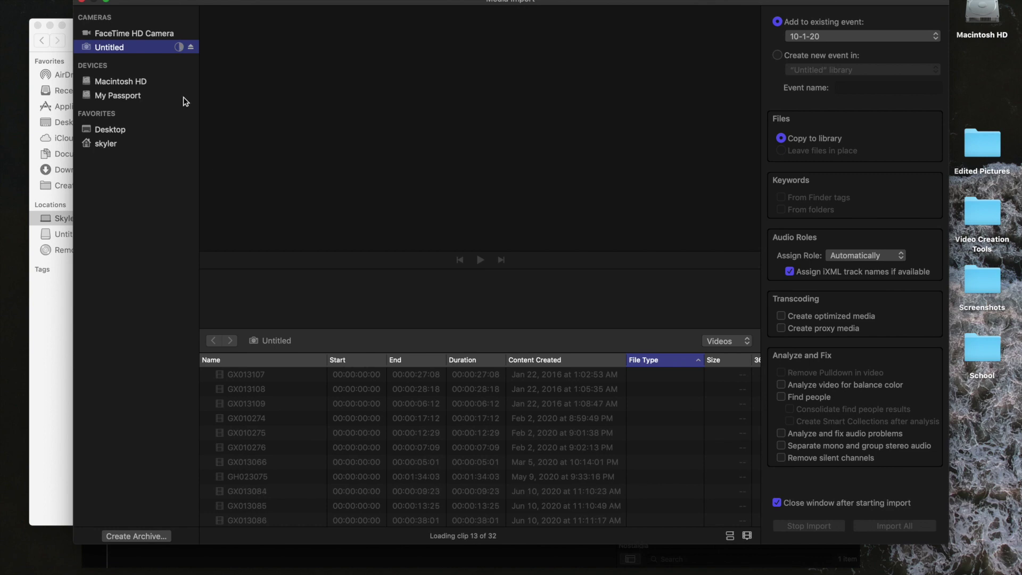
{"action": "left_click", "coordinate": [139, 96]}
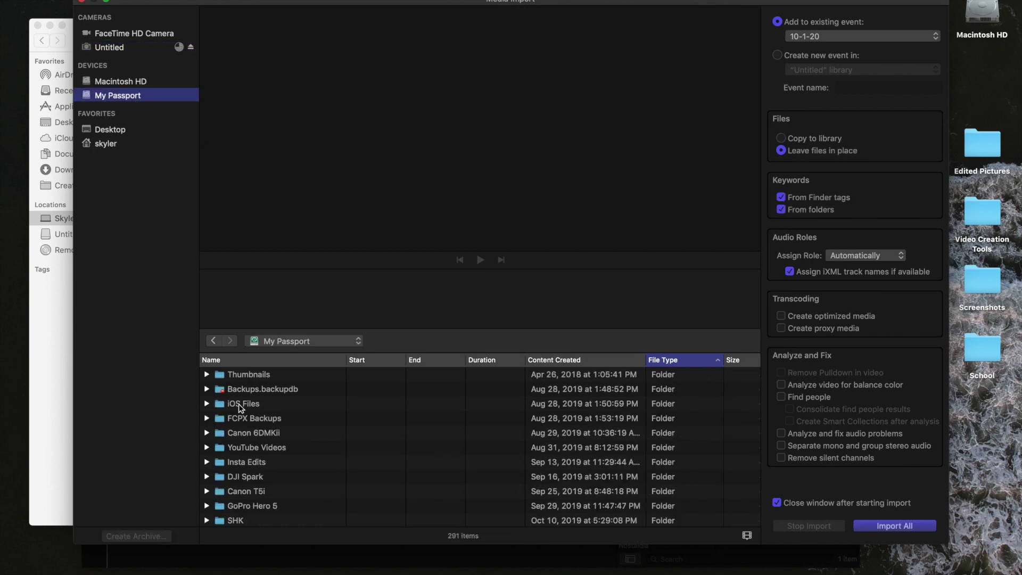
{"action": "scroll", "coordinate": [238, 496], "scroll_direction": "down", "scroll_amount": 1}
{"action": "left_click", "coordinate": [257, 474]}
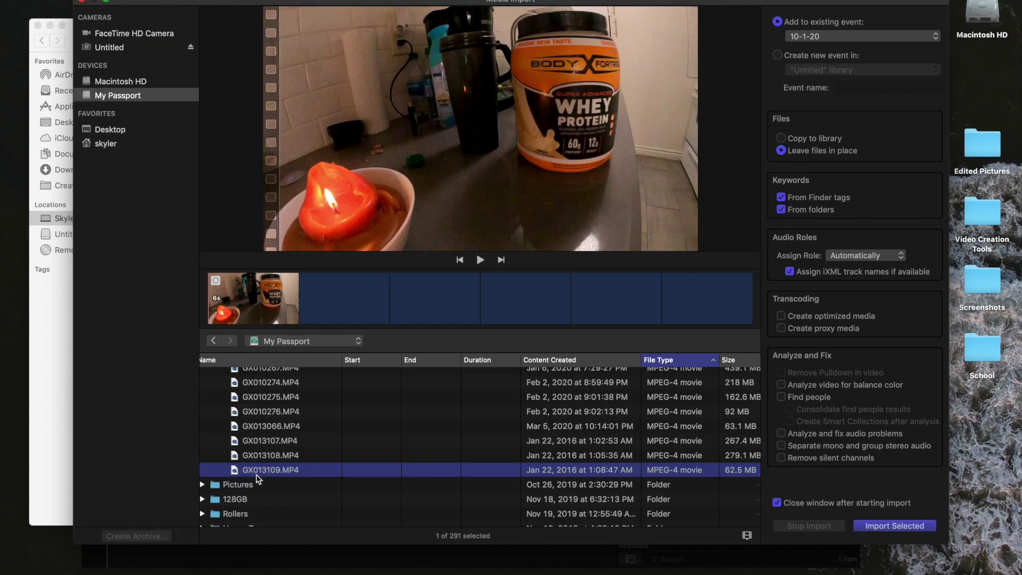
{"action": "key", "text": "Up"}
{"action": "key", "text": "Up"}
{"action": "left_click", "coordinate": [257, 470], "text": "shift"}
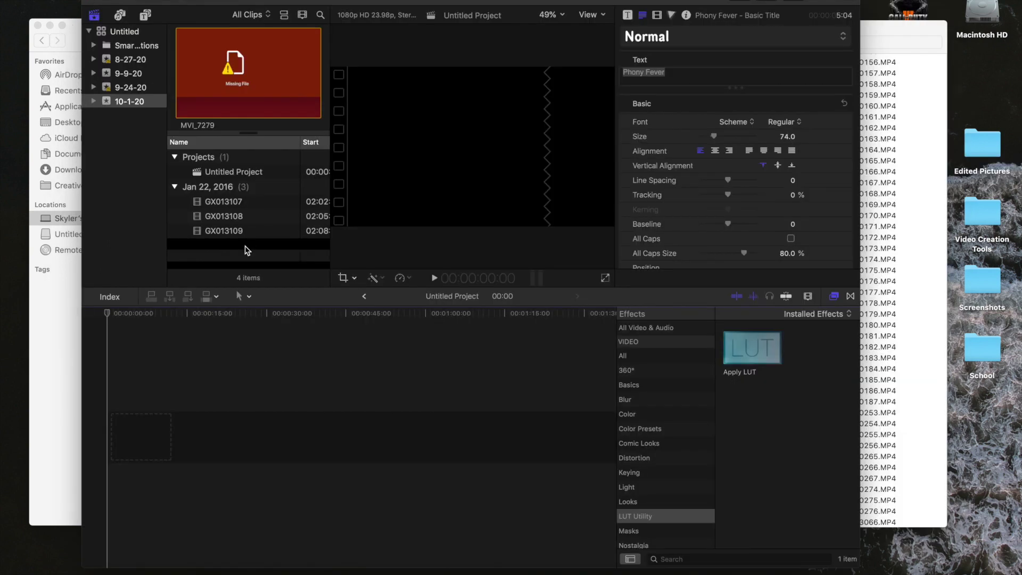
Add the three imported GX clips to the project timeline and show the clip information of GX013107
{"action": "left_click_drag", "start_coordinate": [248, 248], "coordinate": [193, 449]}
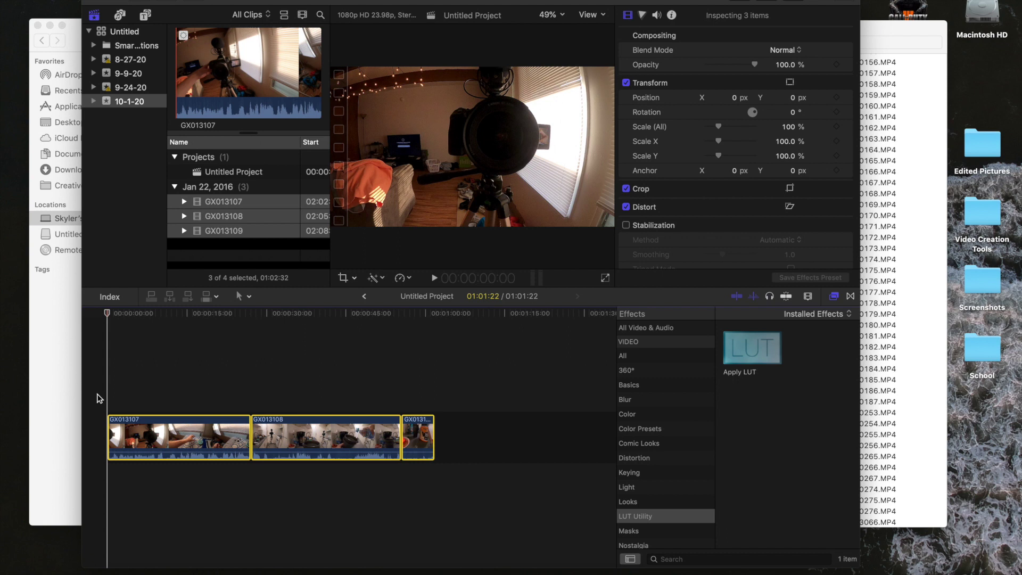
{"action": "left_click", "coordinate": [166, 399]}
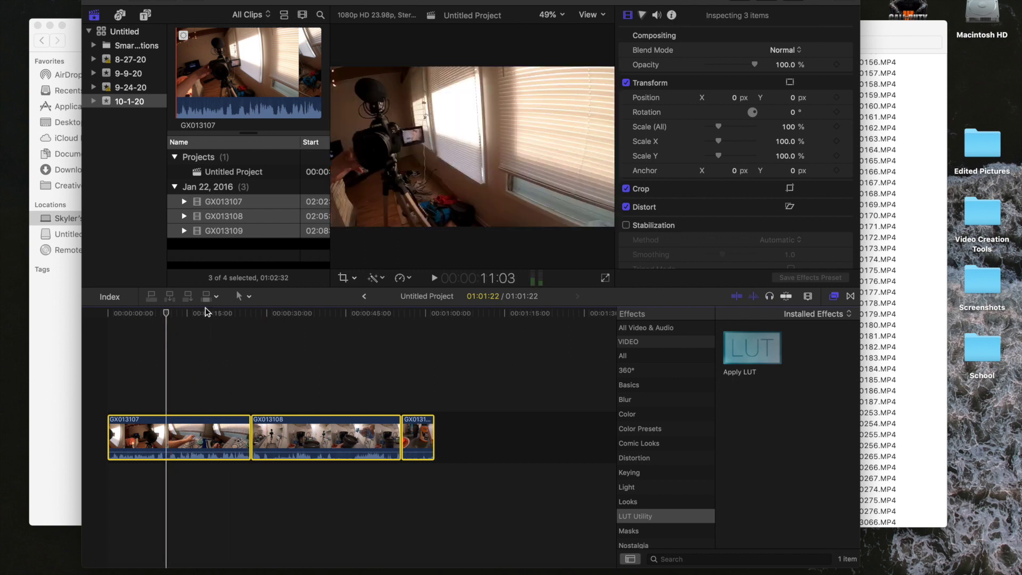
{"action": "left_click", "coordinate": [157, 372]}
{"action": "left_click", "coordinate": [165, 434]}
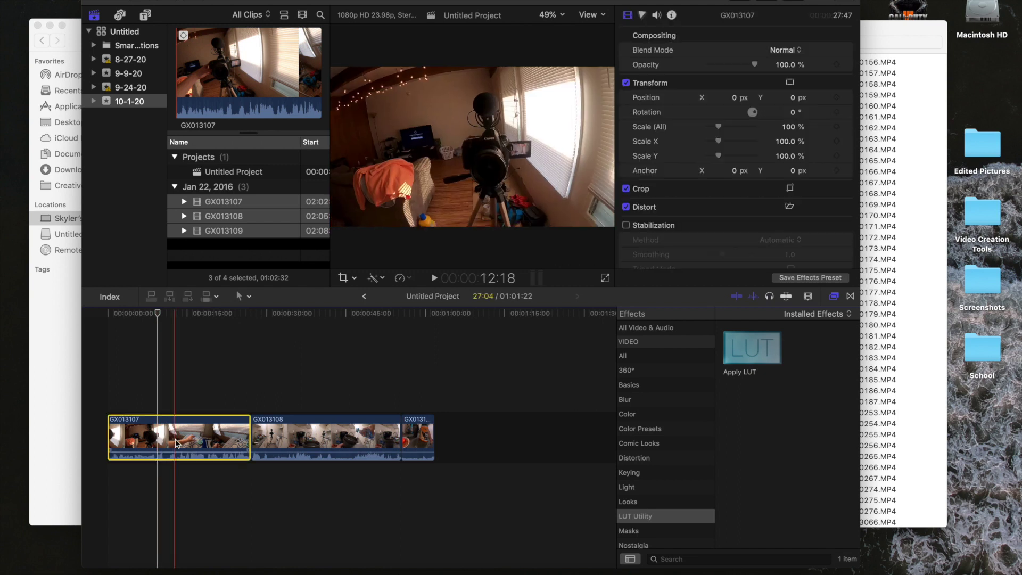
{"action": "left_click", "coordinate": [672, 14]}
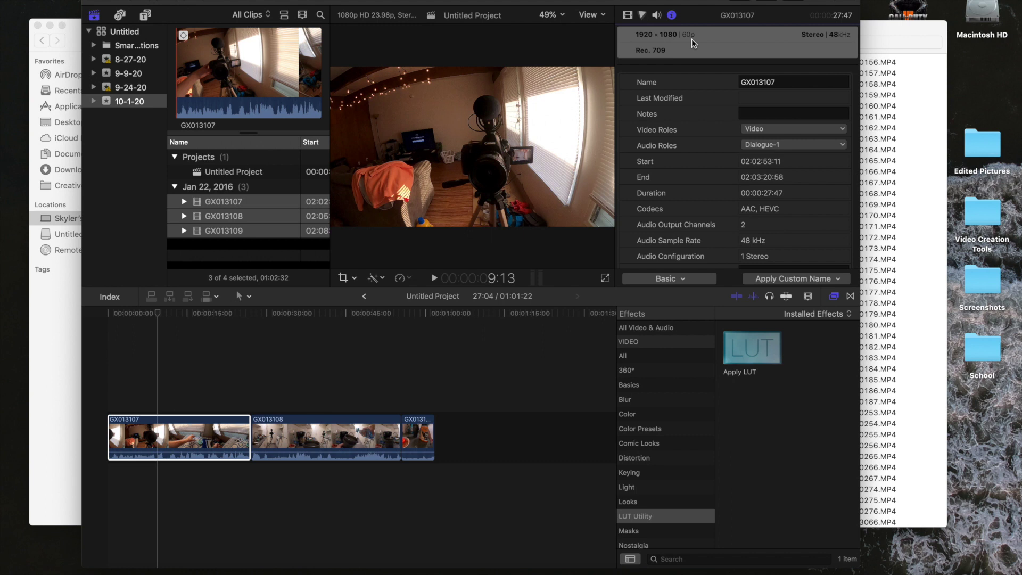
Slow the whole GX013107 clip to 10% and trim off its beginning up to the hand holding the coins
{"action": "left_click", "coordinate": [122, 437]}
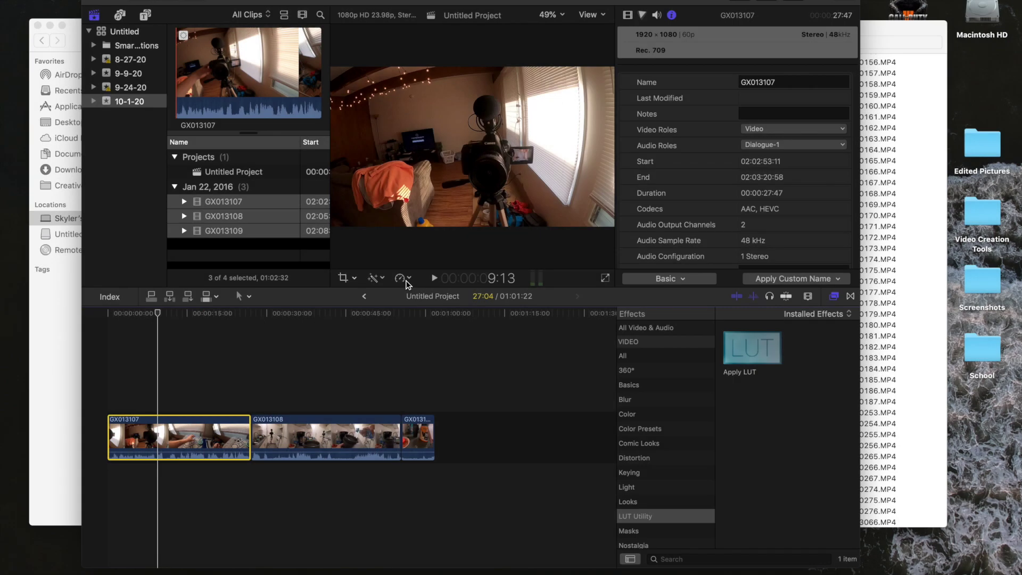
{"action": "left_click", "coordinate": [402, 278]}
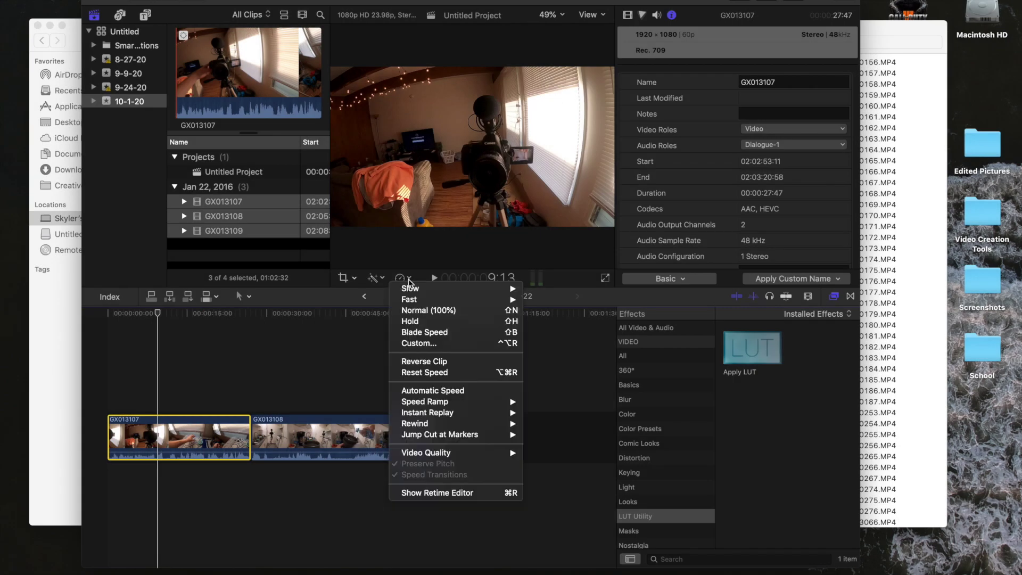
{"action": "left_click", "coordinate": [471, 391]}
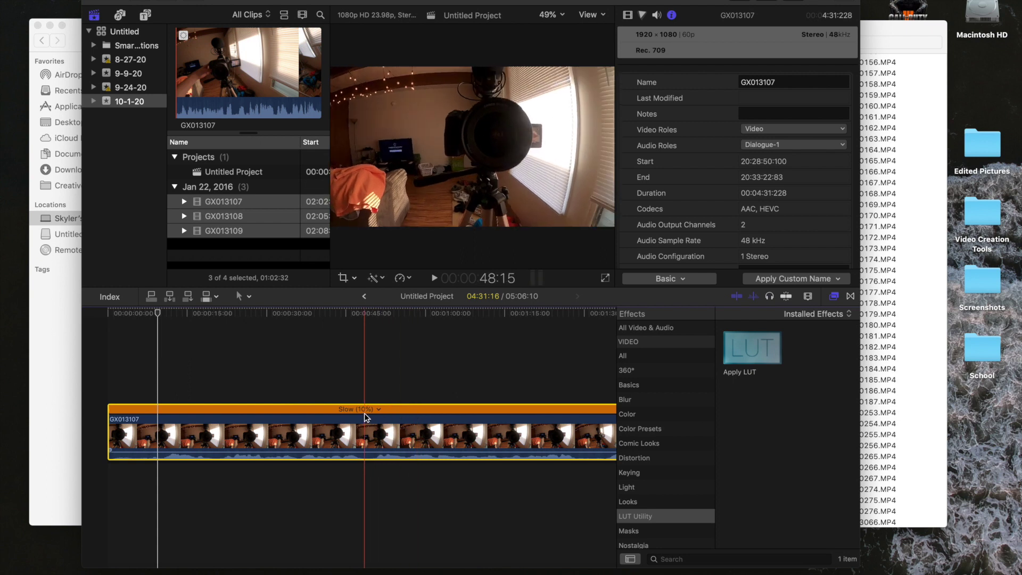
{"action": "scroll", "coordinate": [415, 384], "scroll_direction": "right", "scroll_amount": 3}
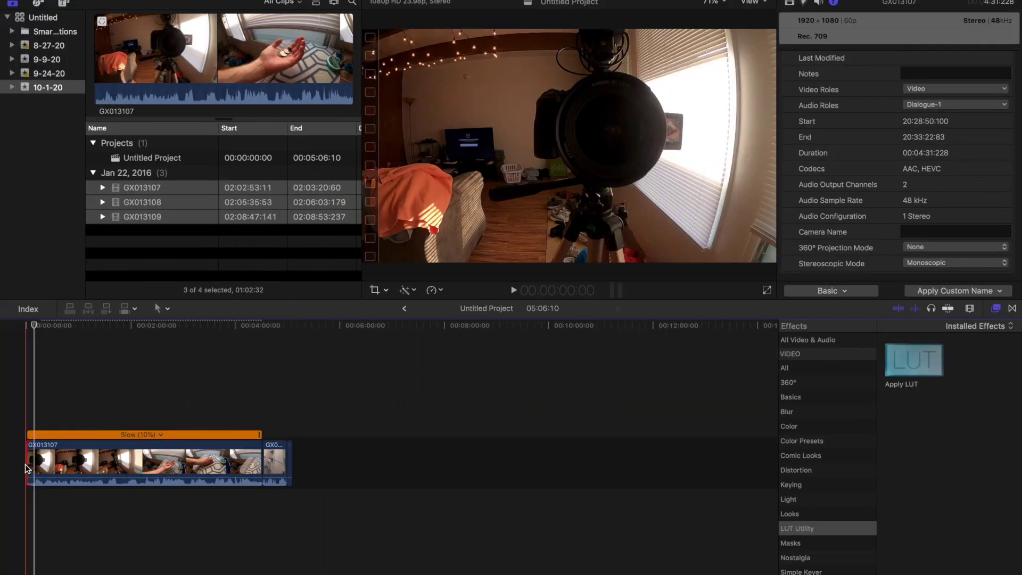
{"action": "left_click_drag", "start_coordinate": [28, 464], "coordinate": [155, 460]}
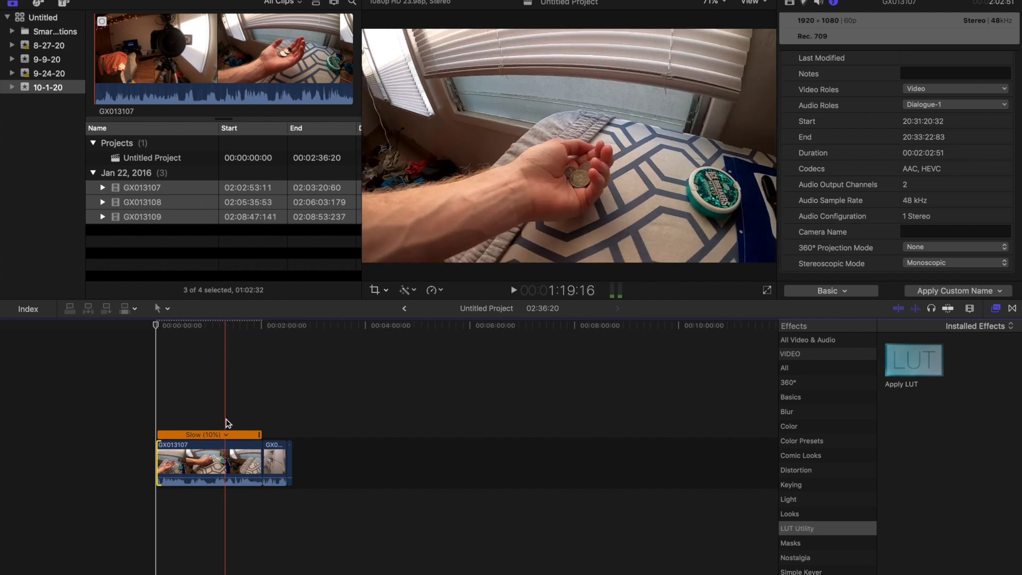
Restore the GX013107 clip to its full length at normal 100% speed
{"action": "key", "text": "shift+n"}
{"action": "key", "text": "super+equal"}
{"action": "key", "text": "super+equal"}
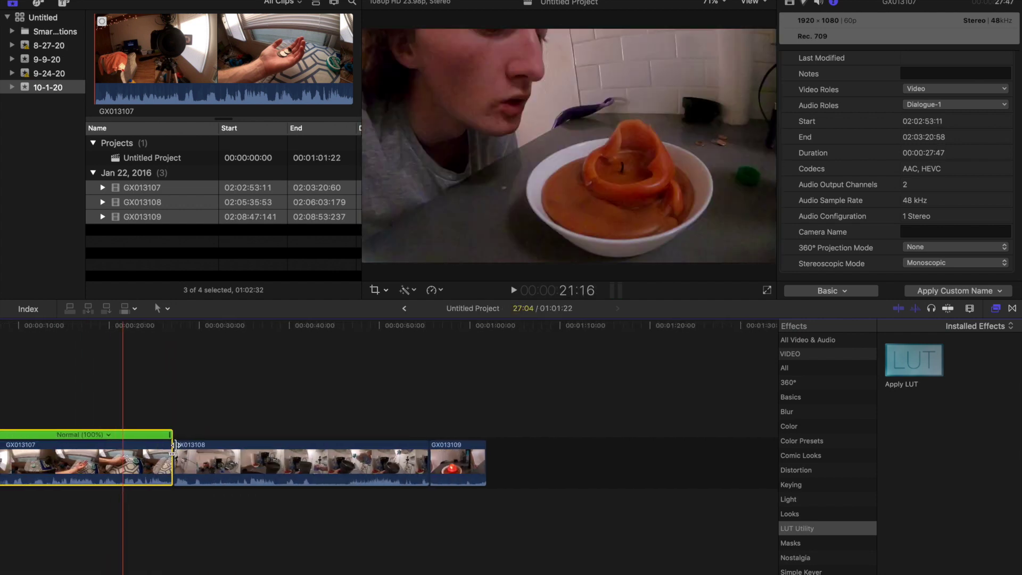
{"action": "scroll", "coordinate": [173, 452], "scroll_direction": "left", "scroll_amount": 5}
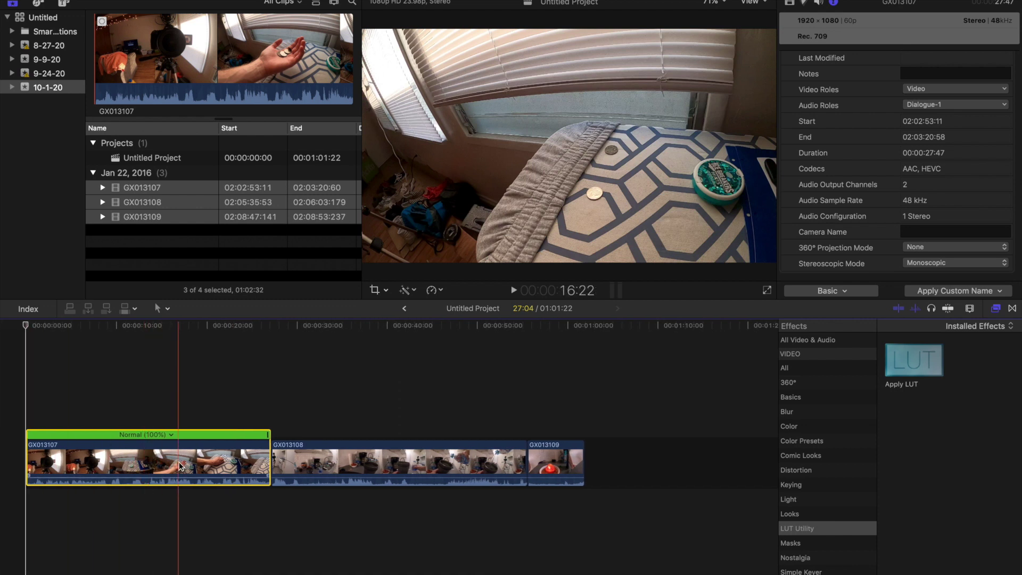
Split the GX013107 clip at 23:15, just as the hand with the coins rises
{"action": "left_click", "coordinate": [240, 454]}
{"action": "key", "text": "Left"}
{"action": "key", "text": "Left"}
{"action": "key", "text": "Left"}
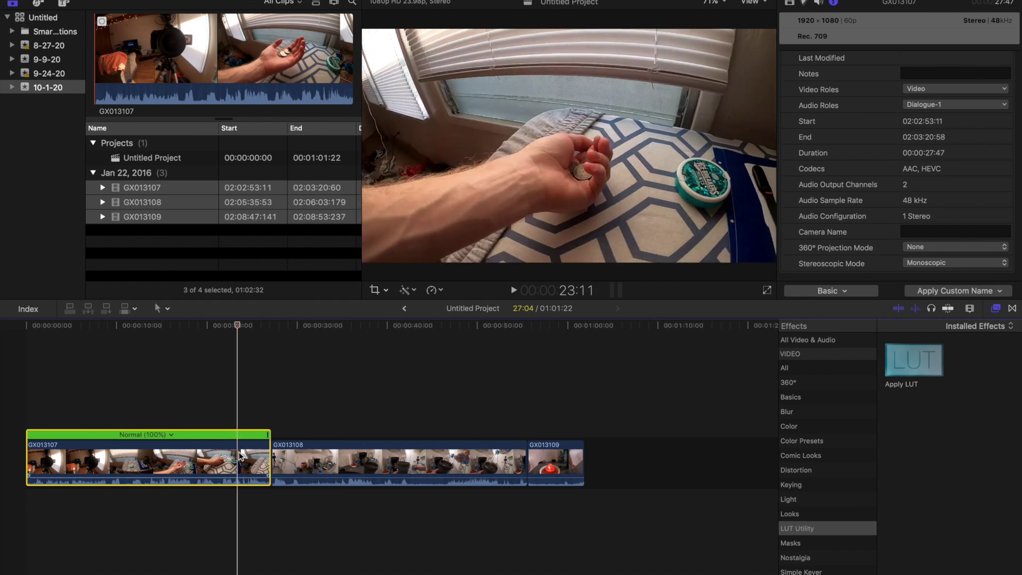
{"action": "key", "text": "Right"}
{"action": "key", "text": "Right"}
{"action": "key", "text": "Right"}
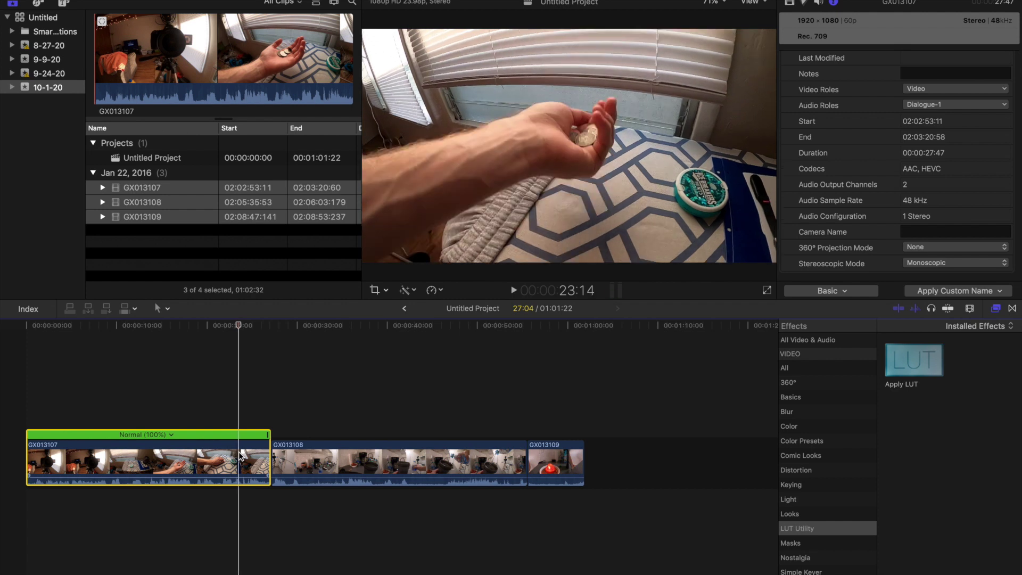
{"action": "key", "text": "Right"}
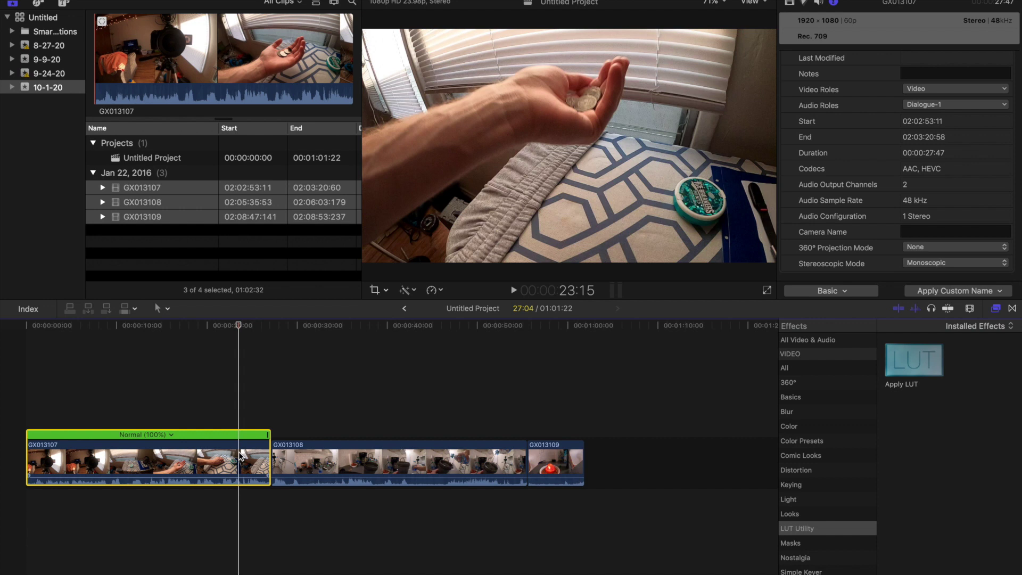
{"action": "key", "text": "super+b"}
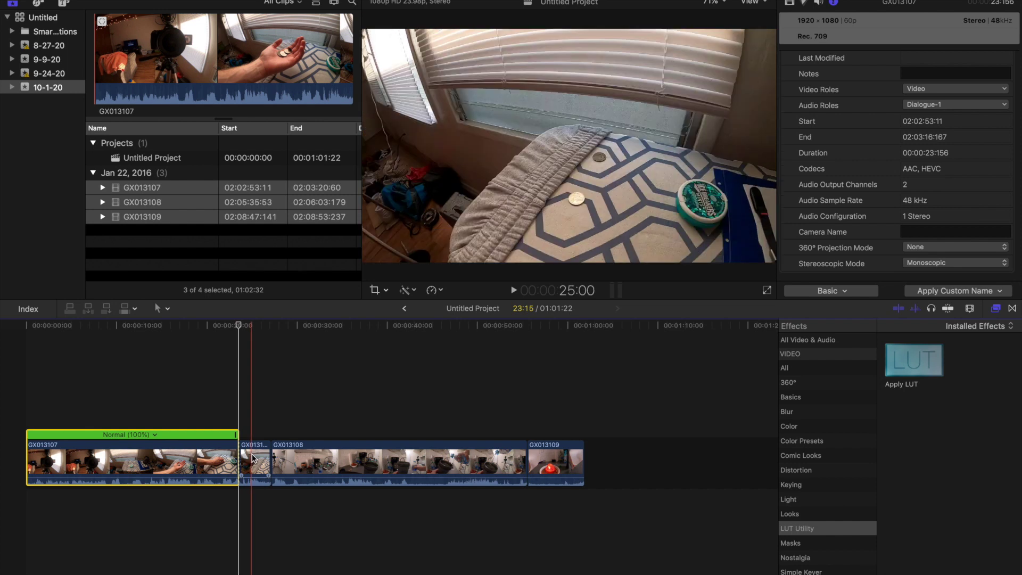
Slow the second piece of the split GX013107 clip to 10% speed
{"action": "left_click", "coordinate": [253, 459]}
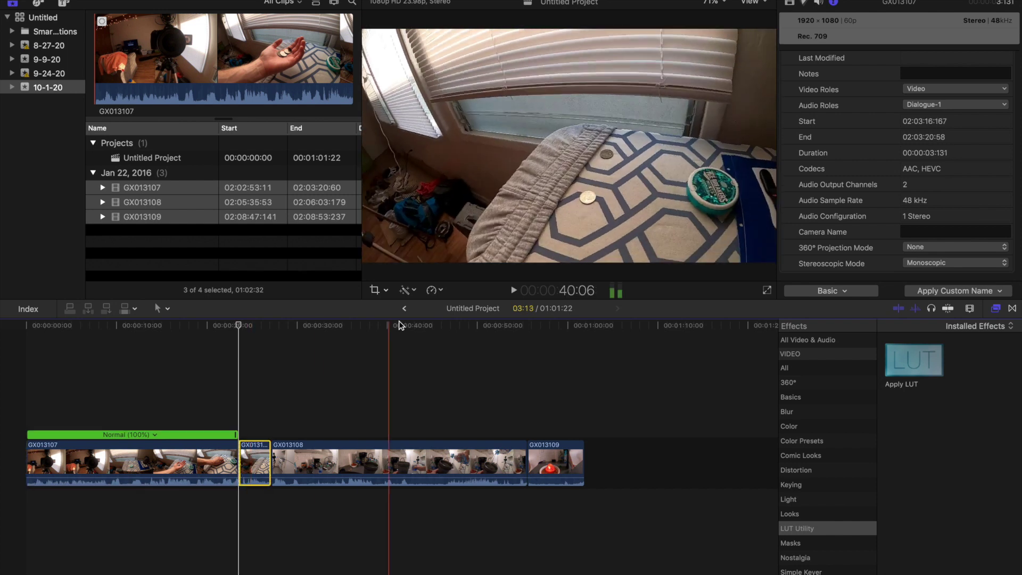
{"action": "left_click", "coordinate": [436, 290]}
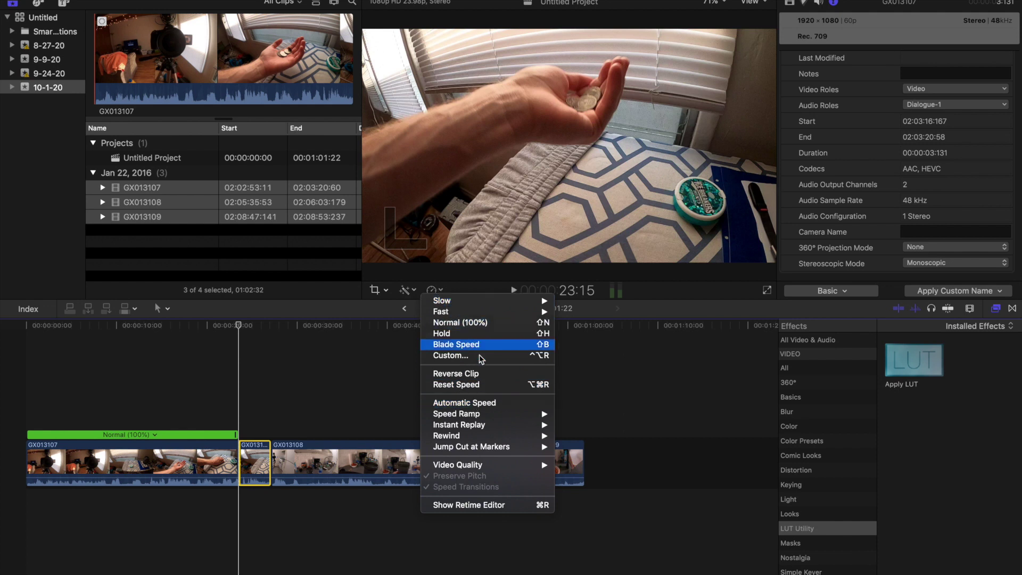
{"action": "mouse_move", "coordinate": [537, 305]}
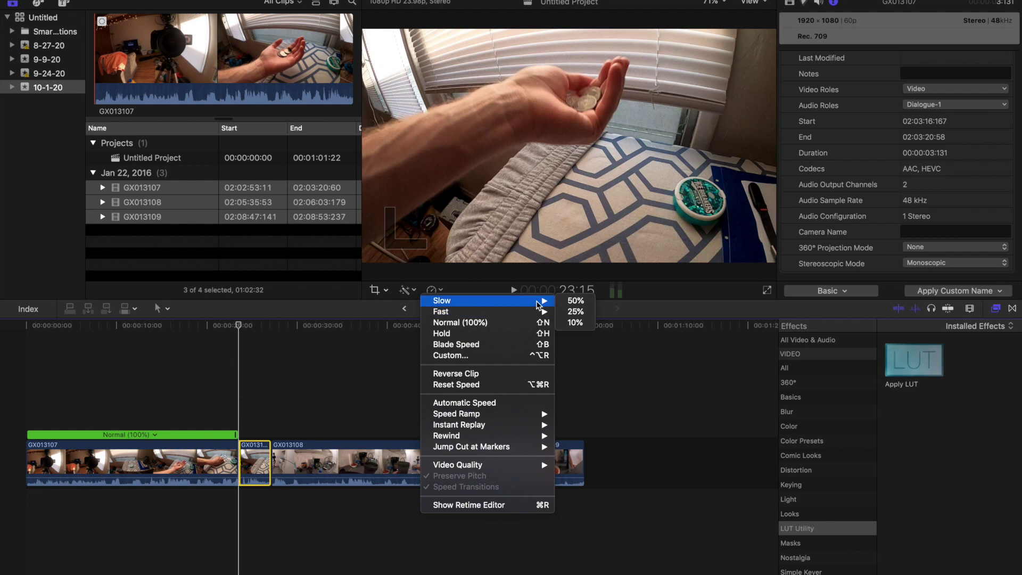
{"action": "left_click", "coordinate": [539, 408]}
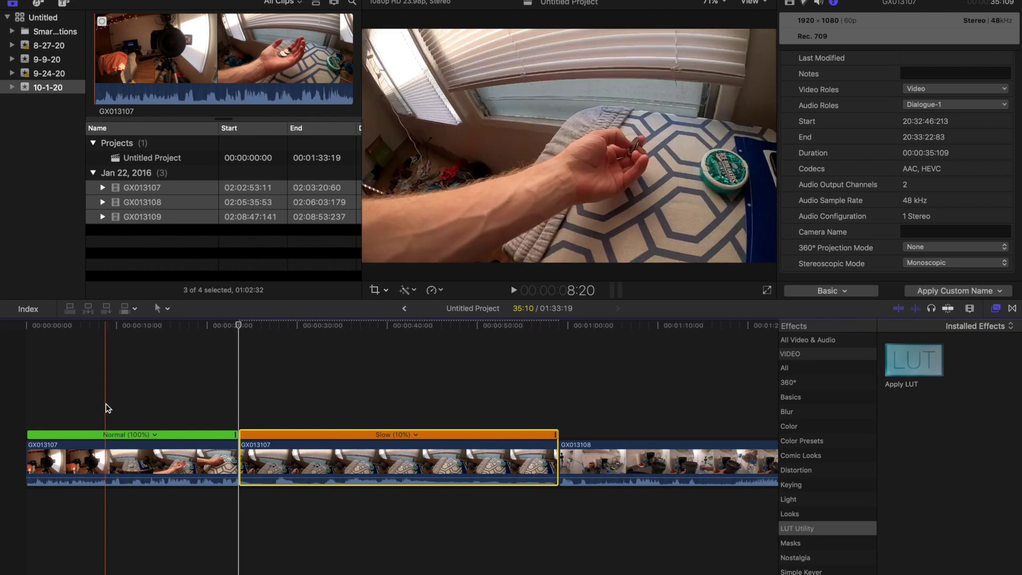
Split the slowed GX013107 piece at 30:06, where the tossed coins have fallen onto the bed
{"action": "scroll", "coordinate": [122, 398], "scroll_direction": "right", "scroll_amount": 1}
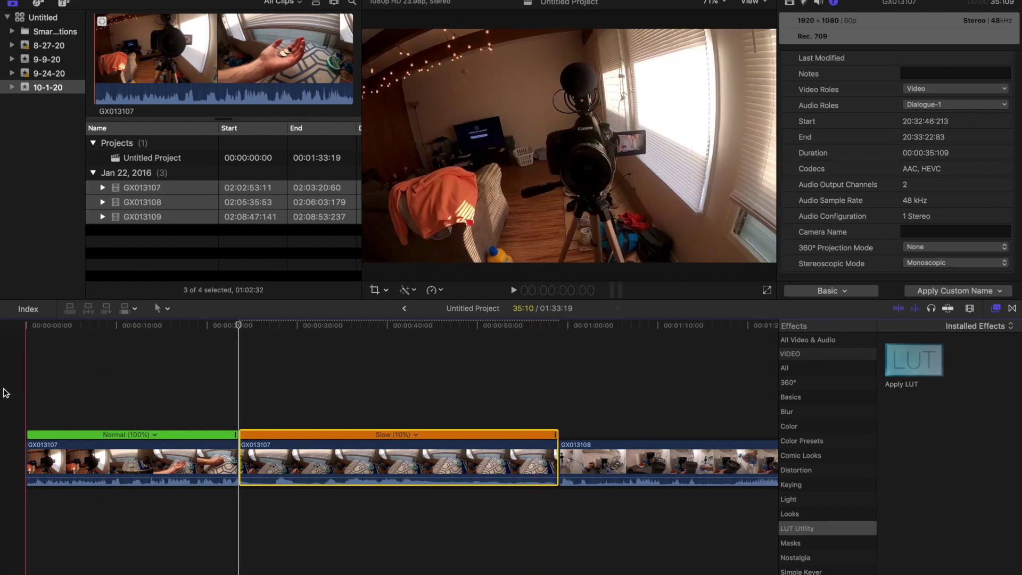
{"action": "key", "text": "space"}
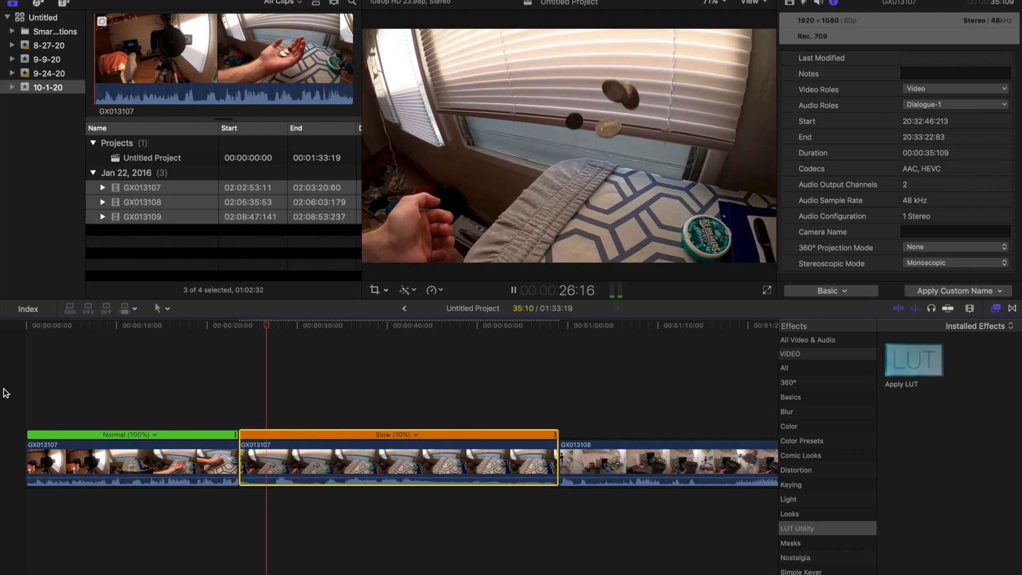
{"action": "key", "text": "space"}
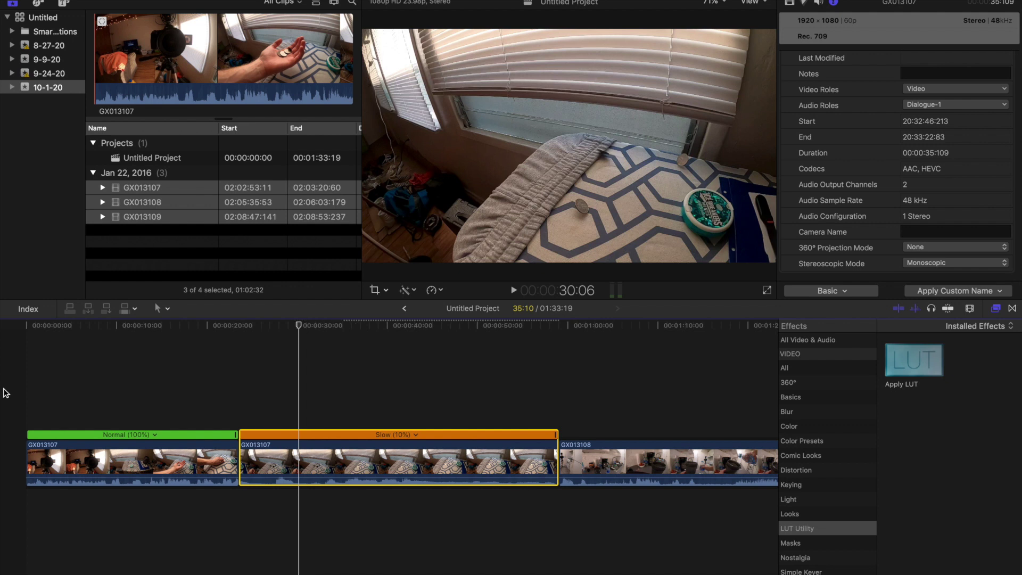
{"action": "key", "text": "super+b"}
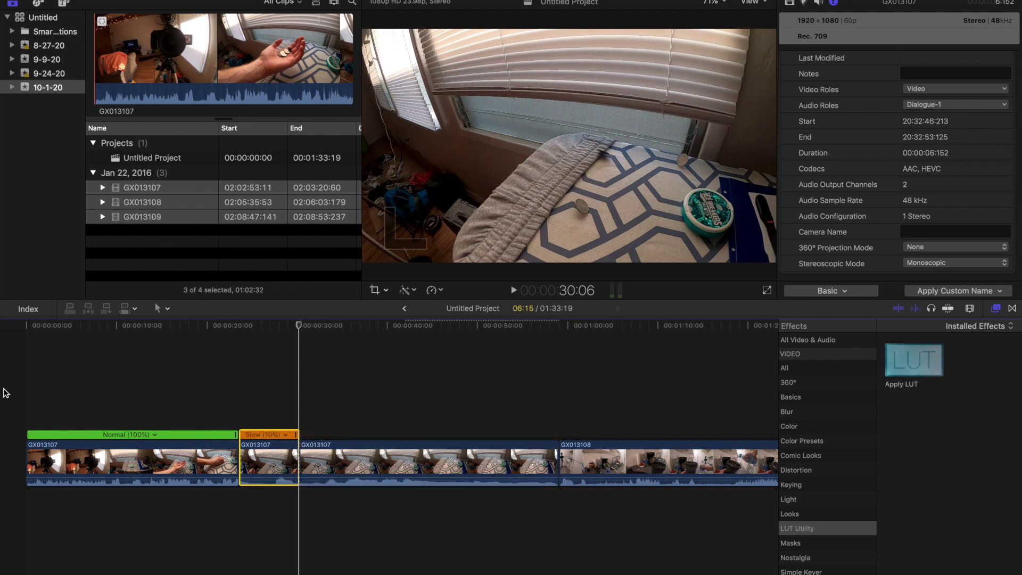
Return the GX013107 piece after the coin toss to normal 100% speed and play the sequence back
{"action": "left_click", "coordinate": [345, 456]}
{"action": "left_click", "coordinate": [435, 290]}
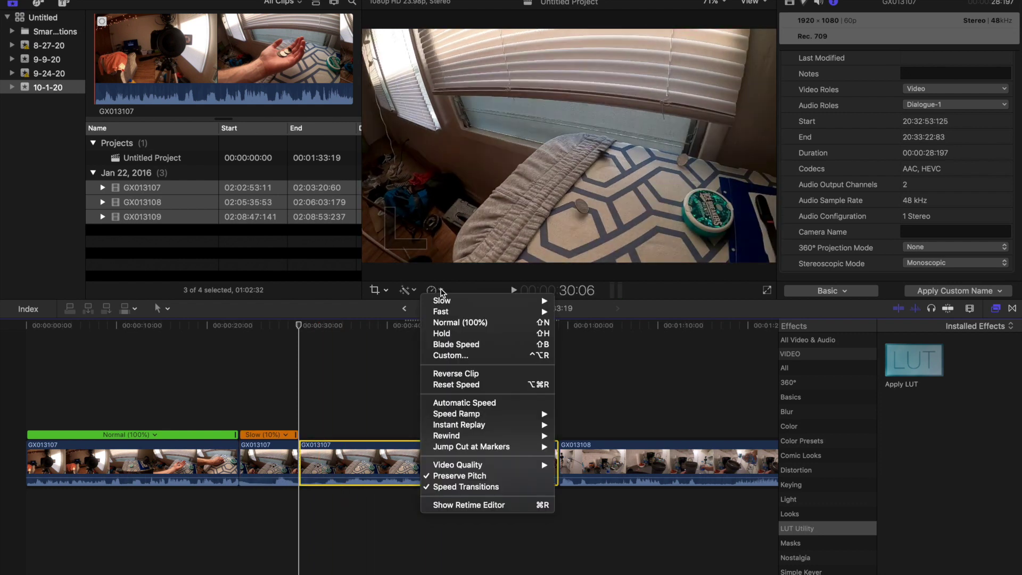
{"action": "left_click", "coordinate": [500, 323]}
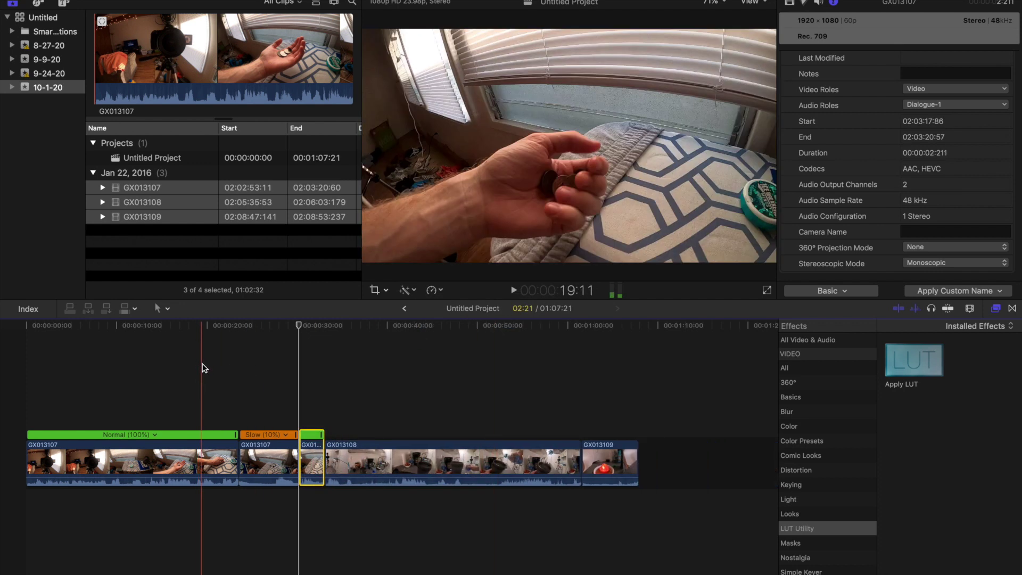
{"action": "key", "text": "space"}
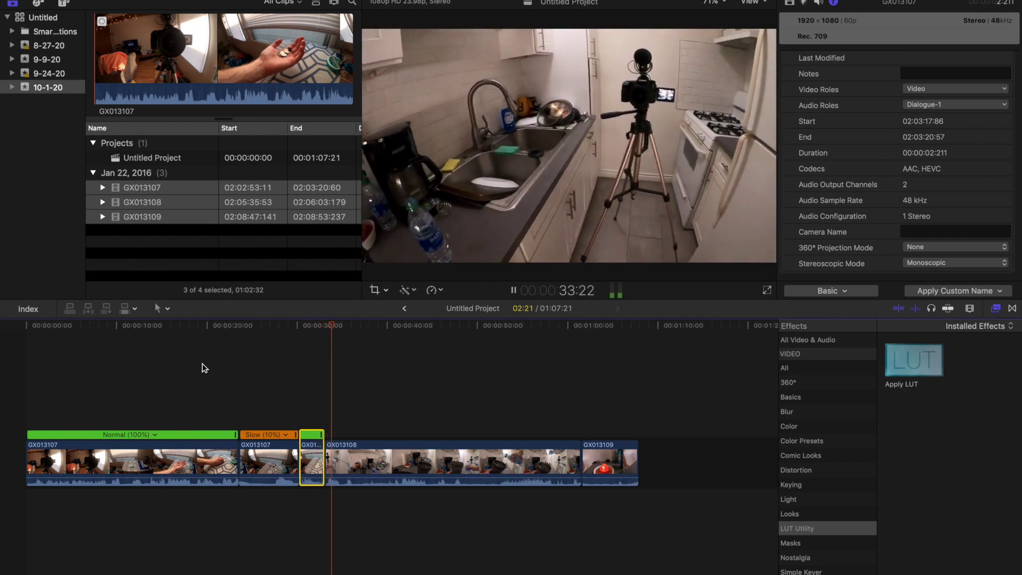
Trim about 11 seconds off the start of GX013108 and split it at 40:12, just before the water is poured
{"action": "left_click_drag", "start_coordinate": [326, 448], "coordinate": [448, 435]}
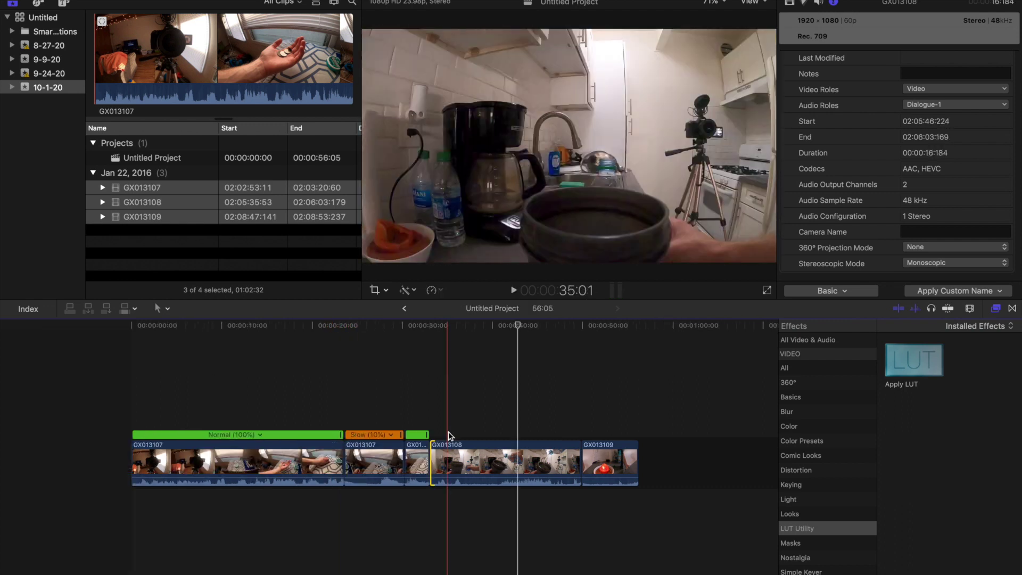
{"action": "left_click", "coordinate": [496, 446]}
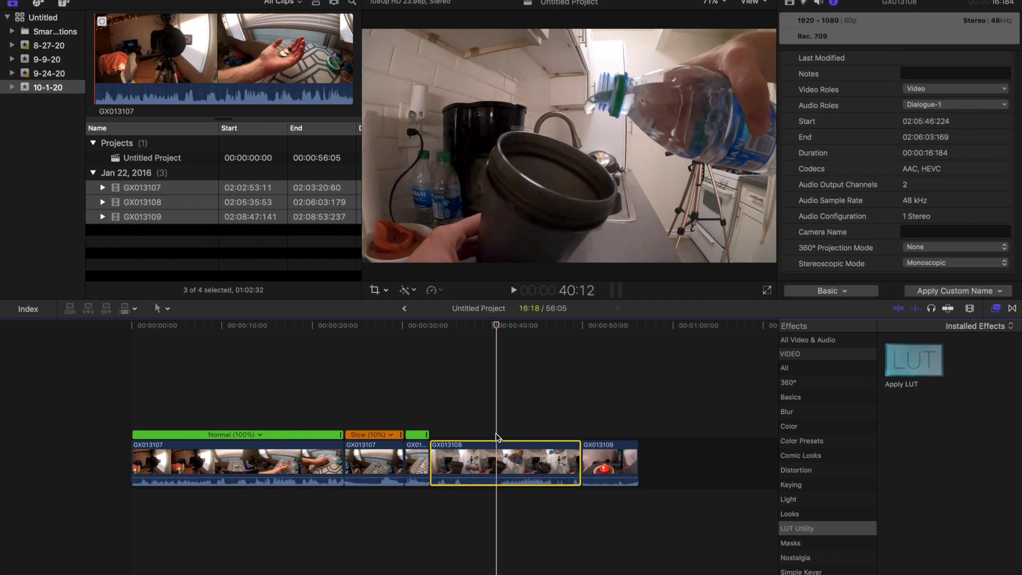
{"action": "key", "text": "super+b"}
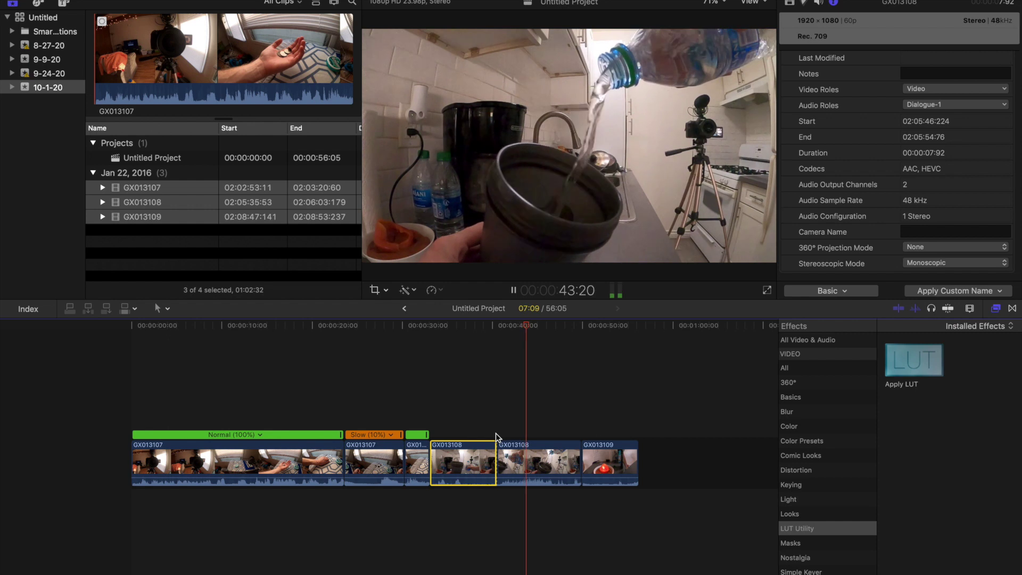
Split the second GX013108 piece at 43:23, while the water is pouring into the cup
{"action": "key", "text": "space"}
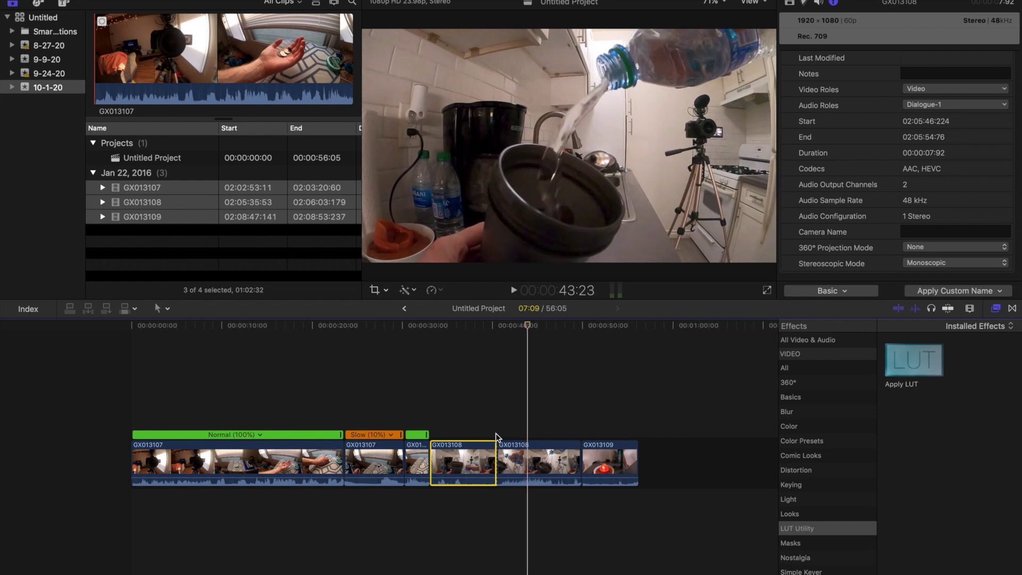
{"action": "left_click", "coordinate": [512, 461]}
{"action": "key", "text": "super+b"}
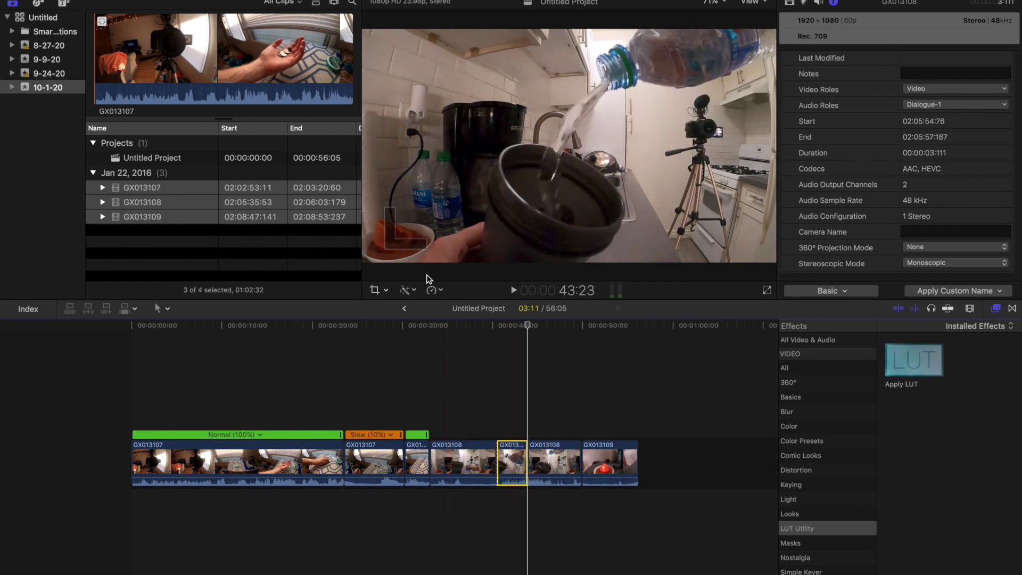
Slow the middle GX013108 piece with the start of the pour to 10% speed and play it through
{"action": "left_click", "coordinate": [437, 290]}
{"action": "left_click", "coordinate": [482, 403]}
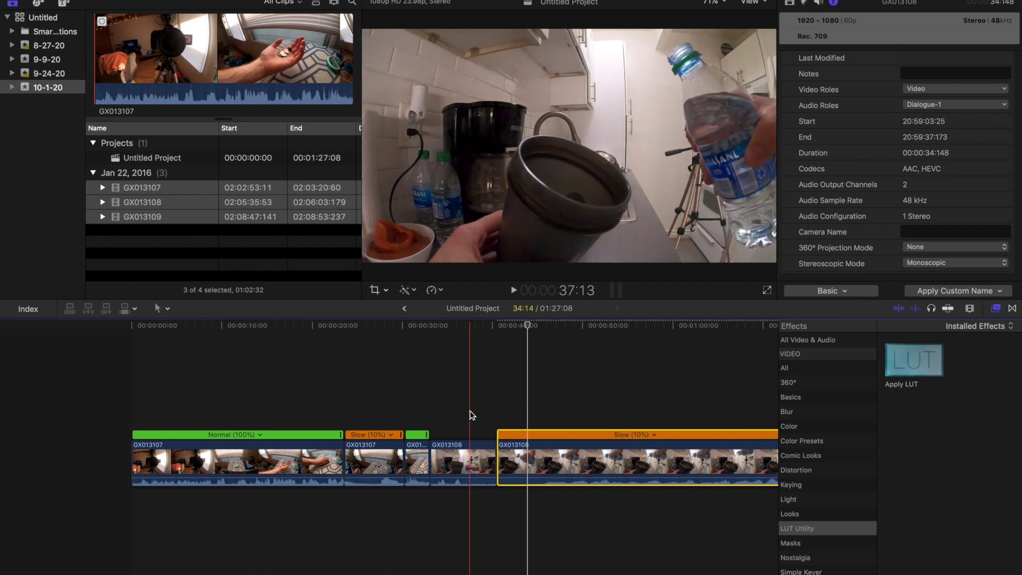
{"action": "key", "text": "space"}
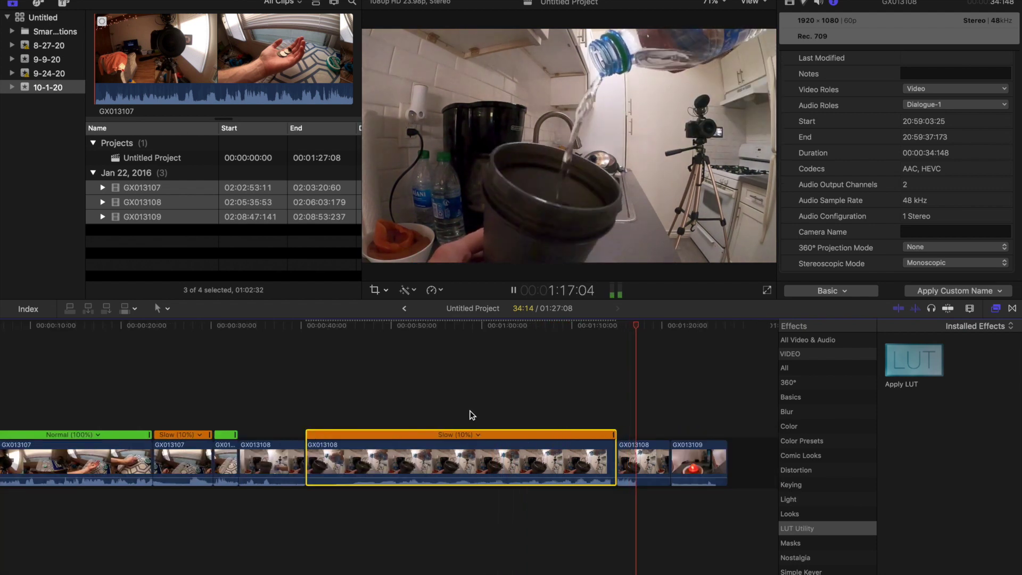
{"action": "key", "text": "space"}
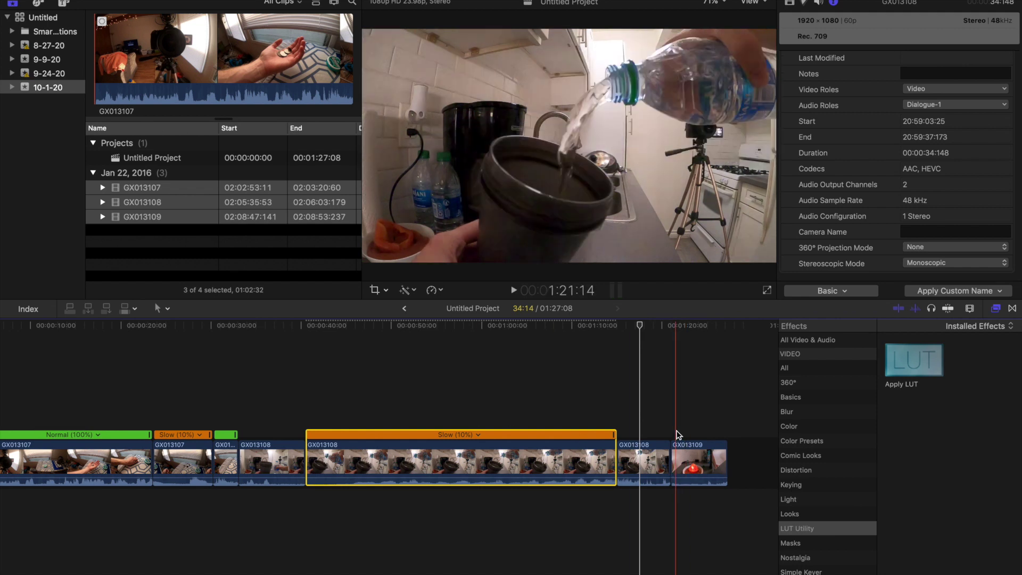
Split GX013109 at 1:24:21, just before the candle is blown out, and at 1:25:10, once it is out
{"action": "left_click", "coordinate": [705, 456]}
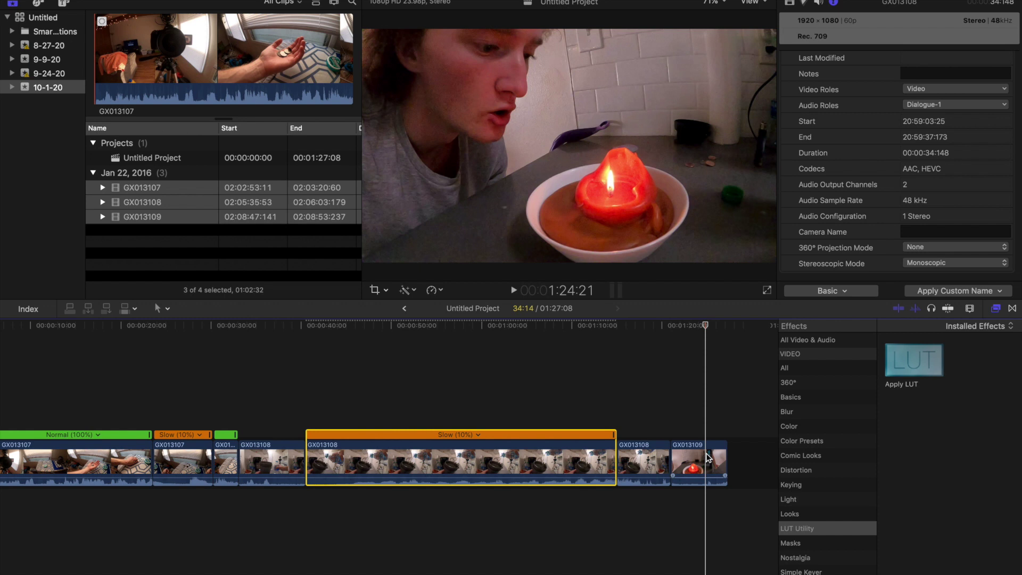
{"action": "key", "text": "super+b"}
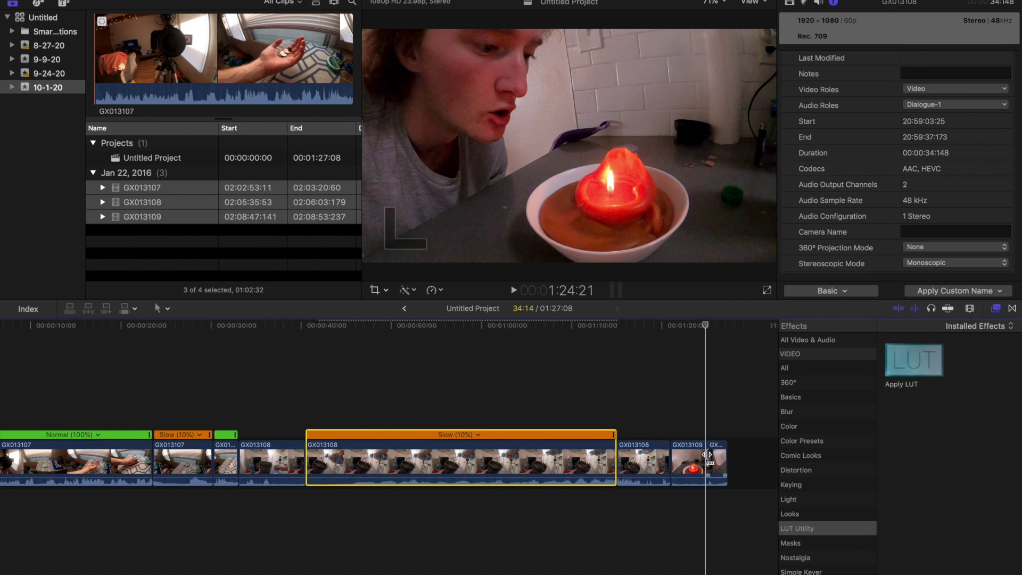
{"action": "key", "text": "space"}
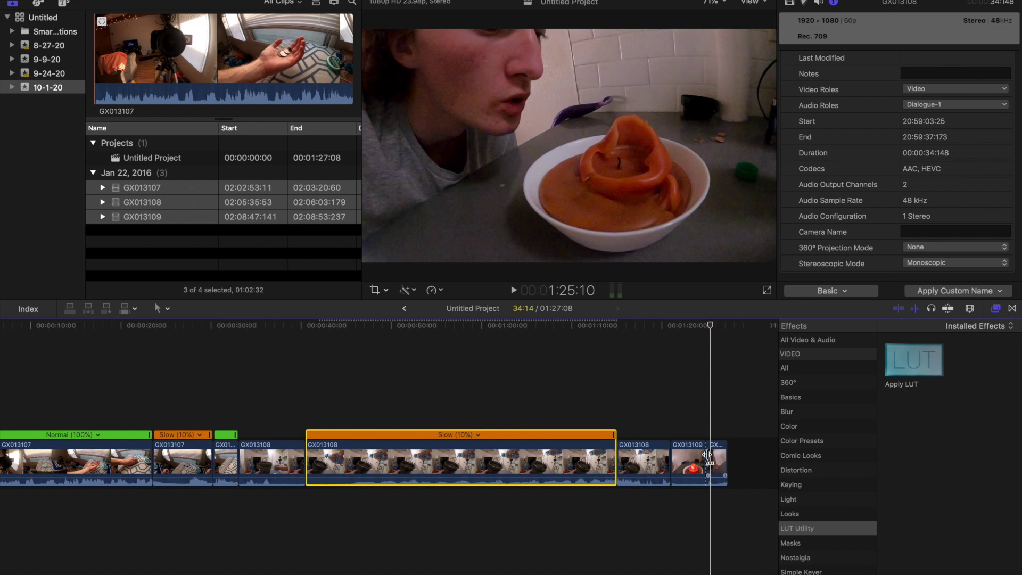
{"action": "left_click", "coordinate": [708, 455]}
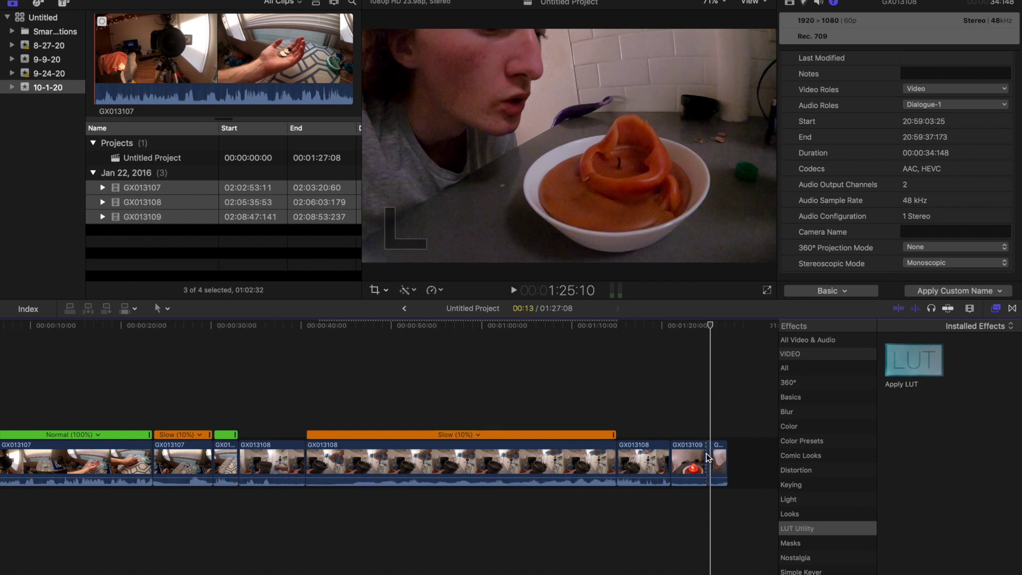
Slow the short middle GX013109 piece with the candle being blown out to 10% speed and play it back
{"action": "left_click", "coordinate": [446, 289]}
{"action": "left_click", "coordinate": [480, 401]}
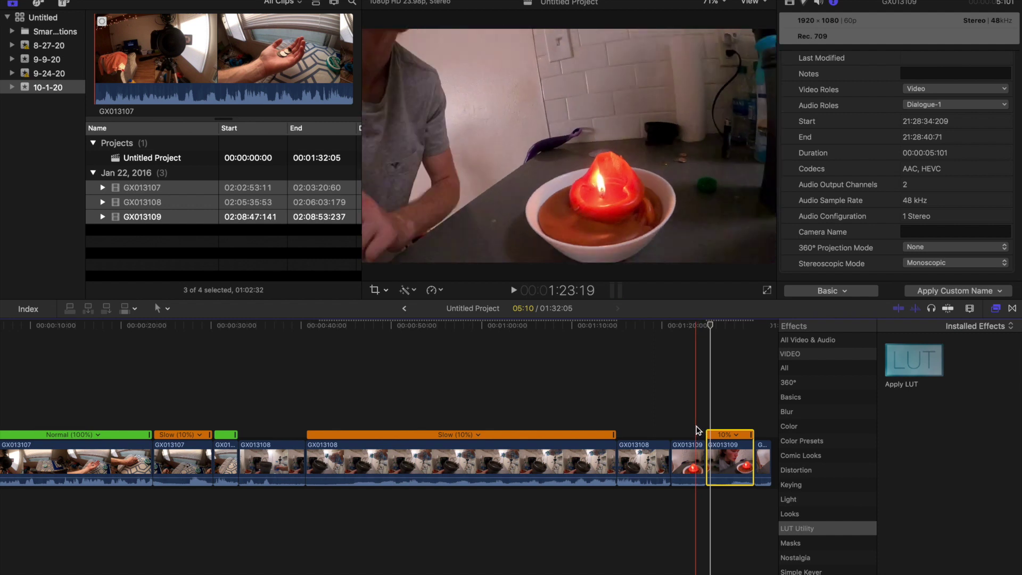
{"action": "key", "text": "space"}
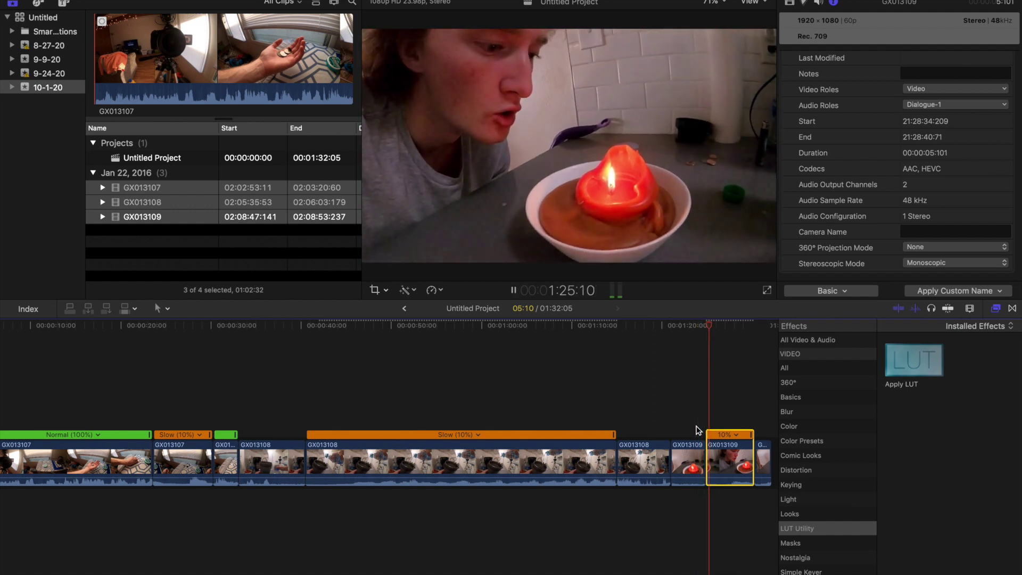